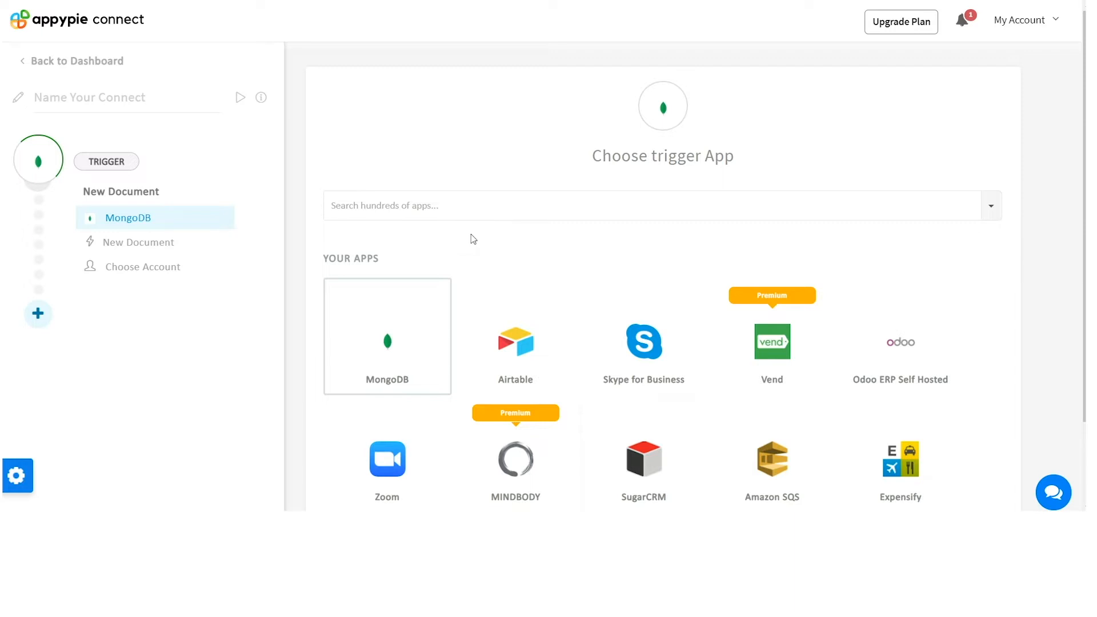
# Choose MongoDB as the trigger app with New Document as the trigger event, and continue to the account selection.
pyautogui.click(440, 207)
pyautogui.write('mong')
pyautogui.click(377, 370)
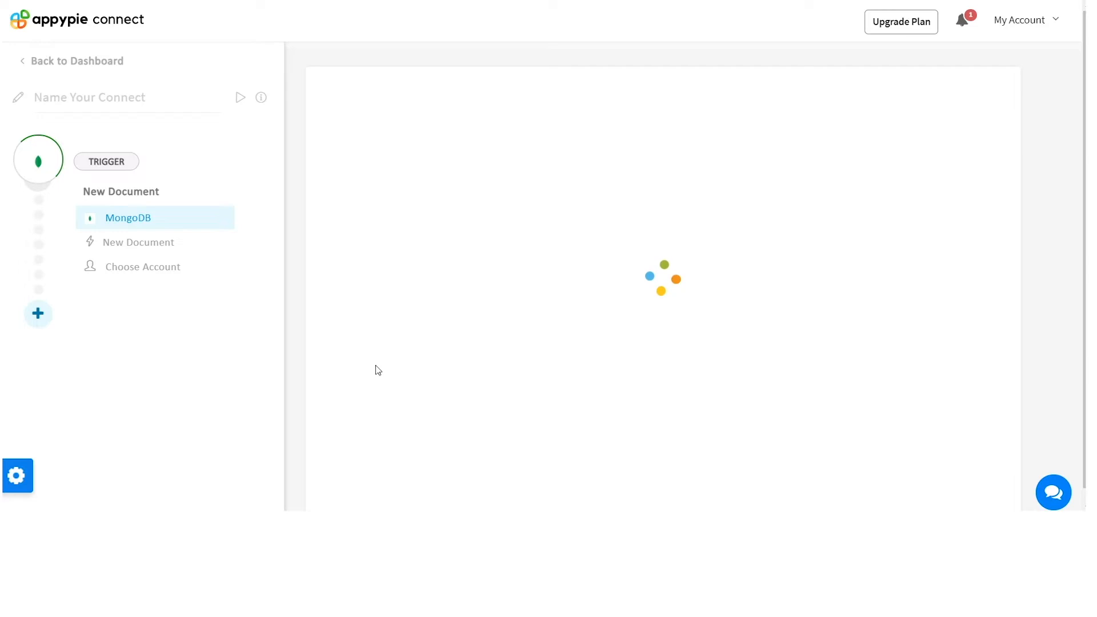
pyautogui.scroll(-2, 377, 371)
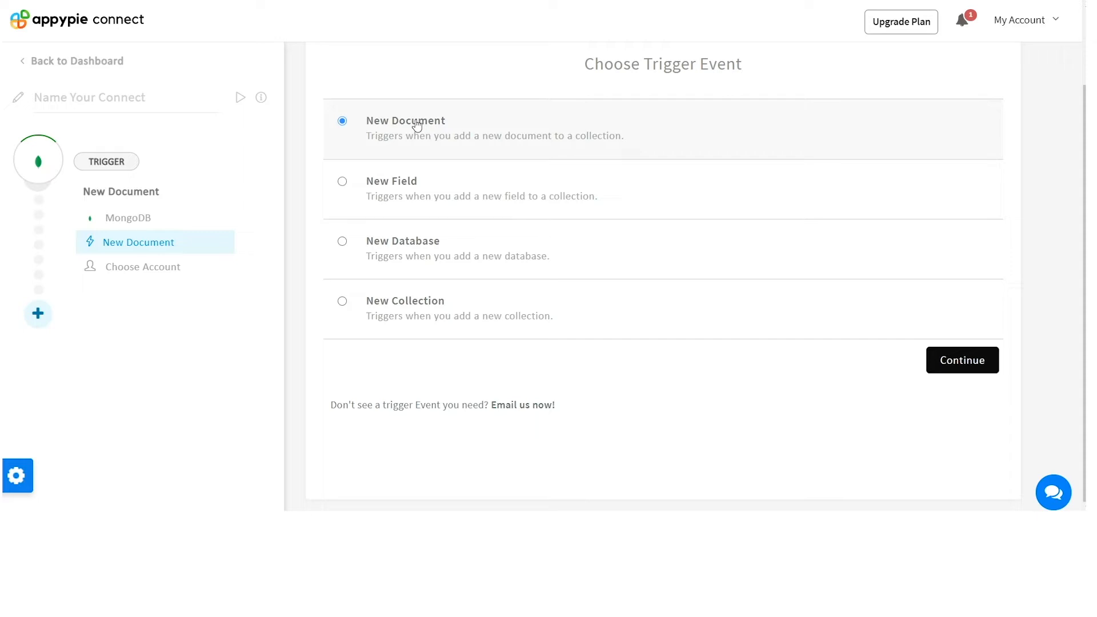
pyautogui.click(978, 361)
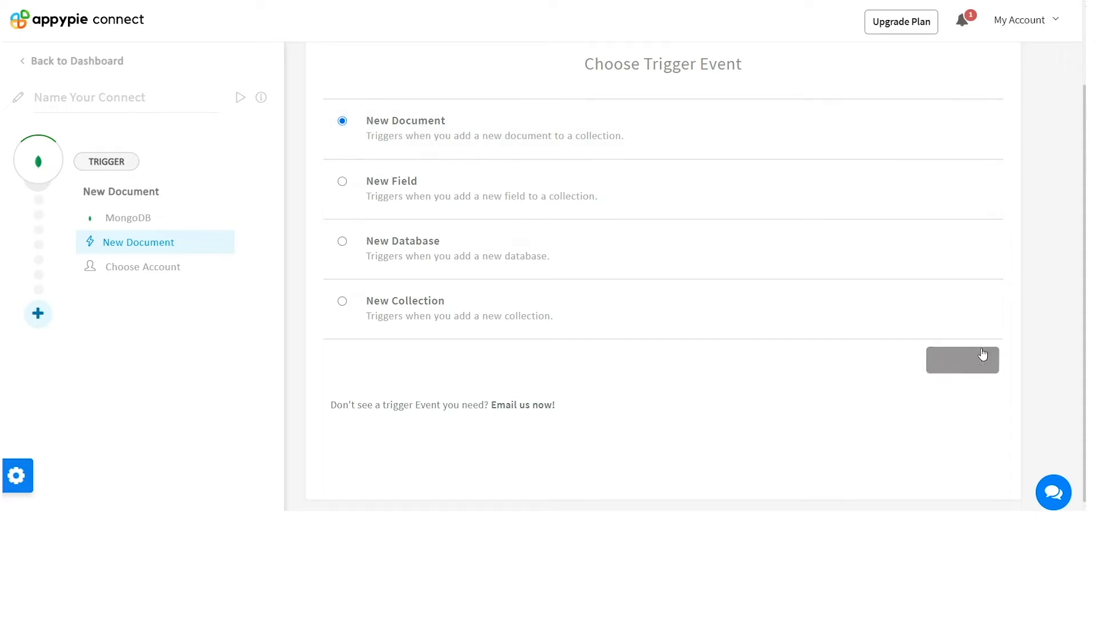
# Connect another MongoDB account by filling in the SRV connection string, grant access, and continue with that account.
pyautogui.scroll(-5, 736, 393)
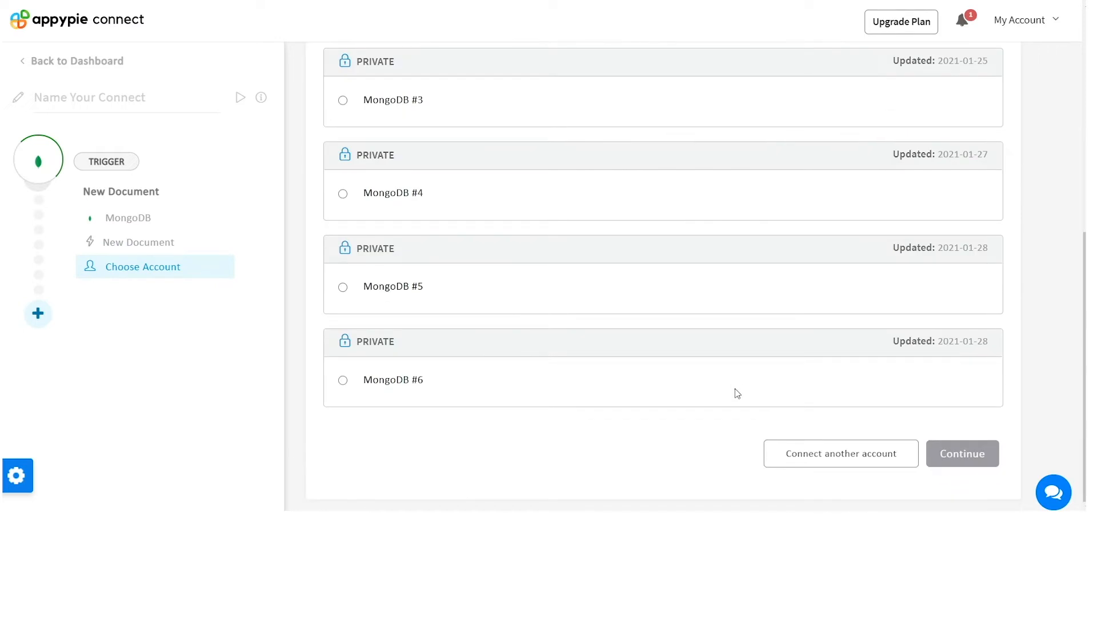
pyautogui.click(870, 451)
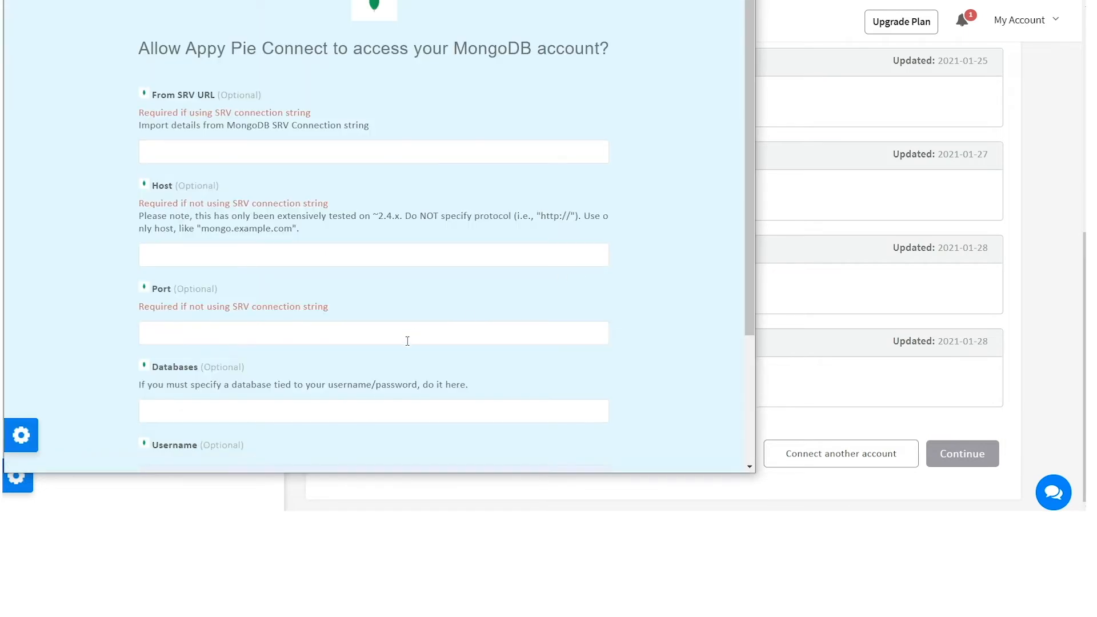
pyautogui.click(221, 150)
pyautogui.press('Down')
pyautogui.press('Return')
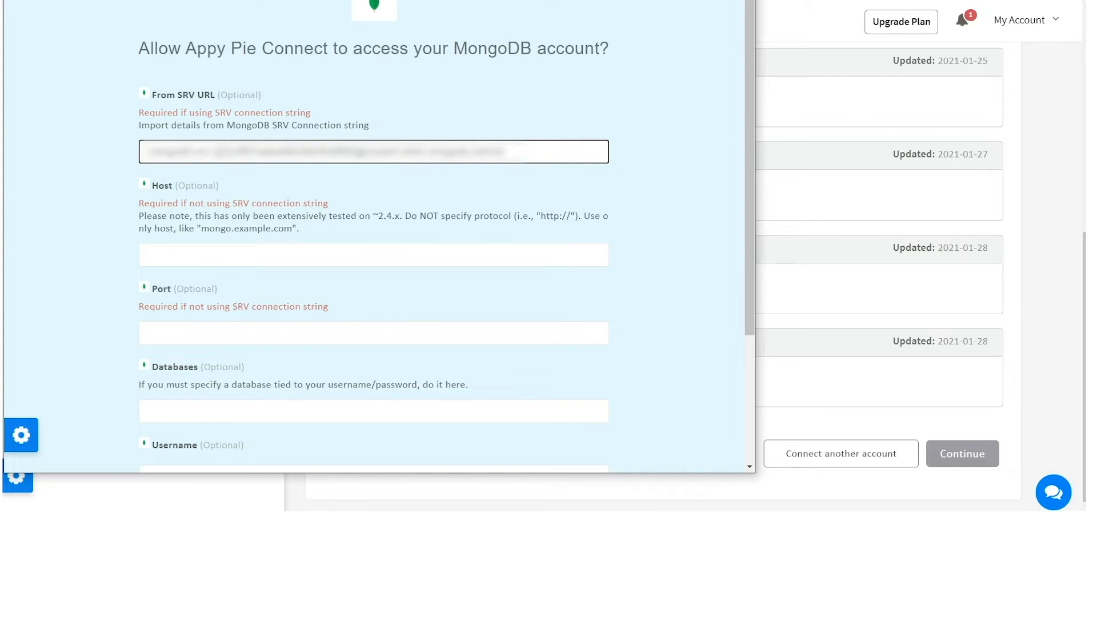
pyautogui.scroll(-3, 561, 365)
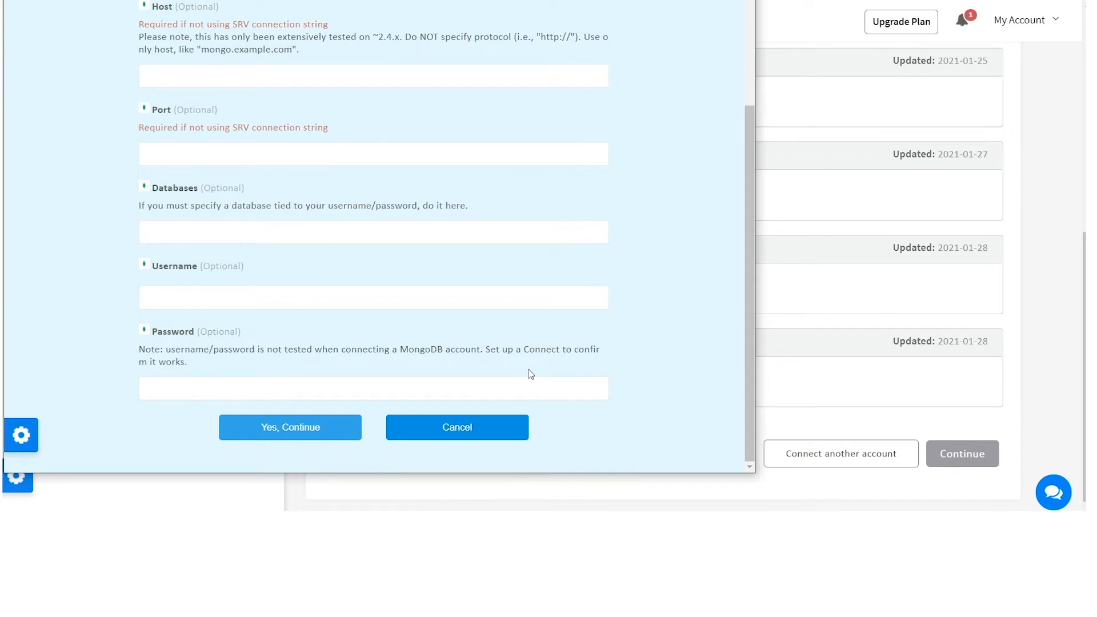
pyautogui.click(331, 438)
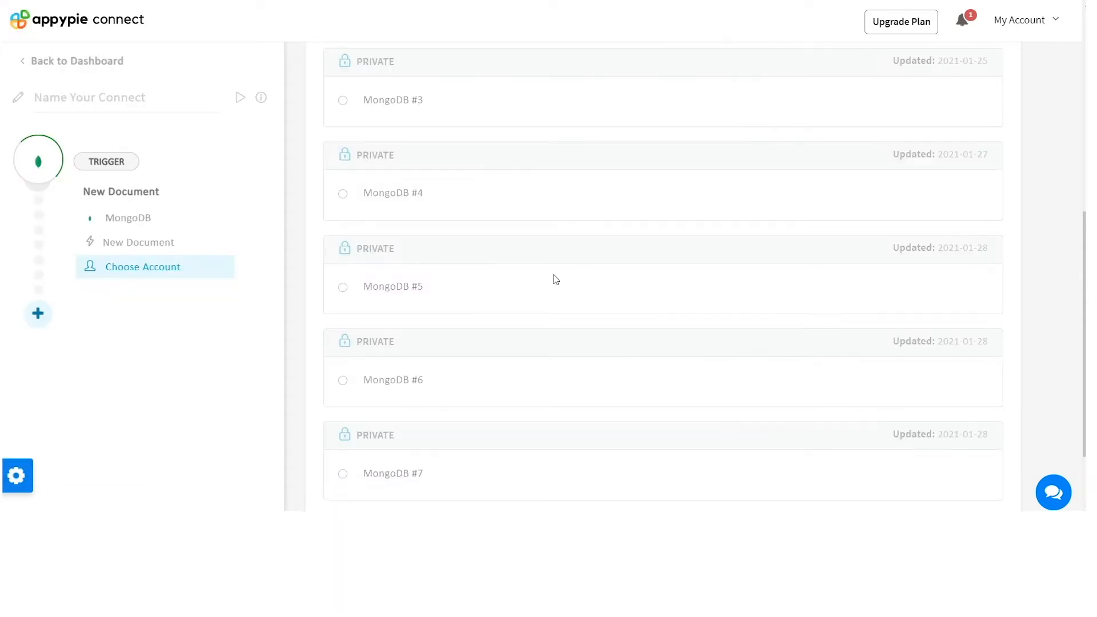
pyautogui.scroll(-8, 380, 250)
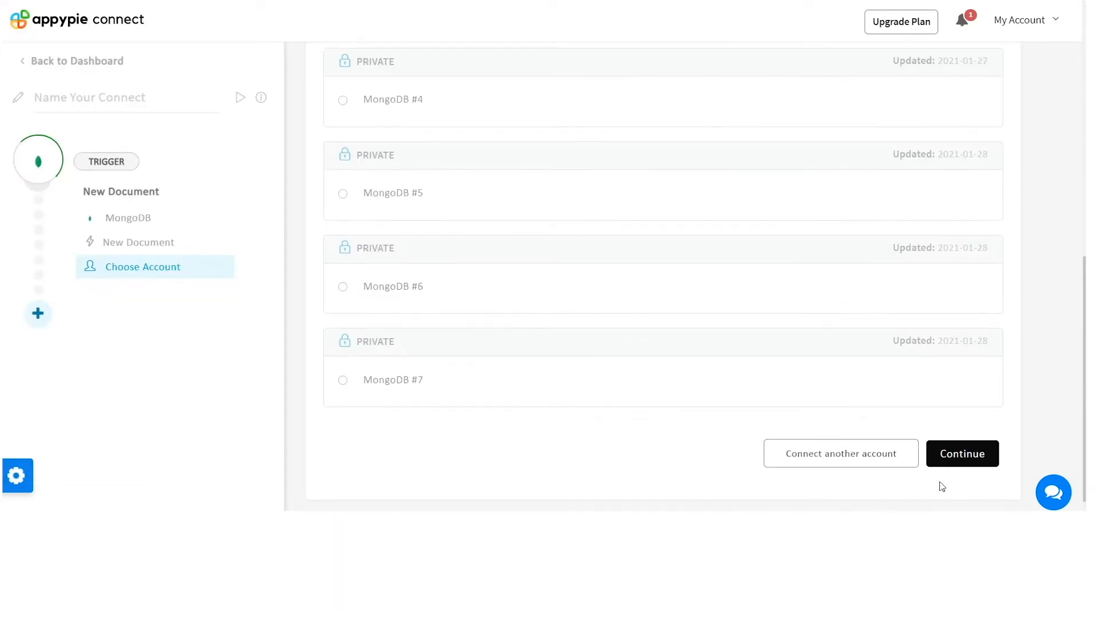
pyautogui.click(965, 458)
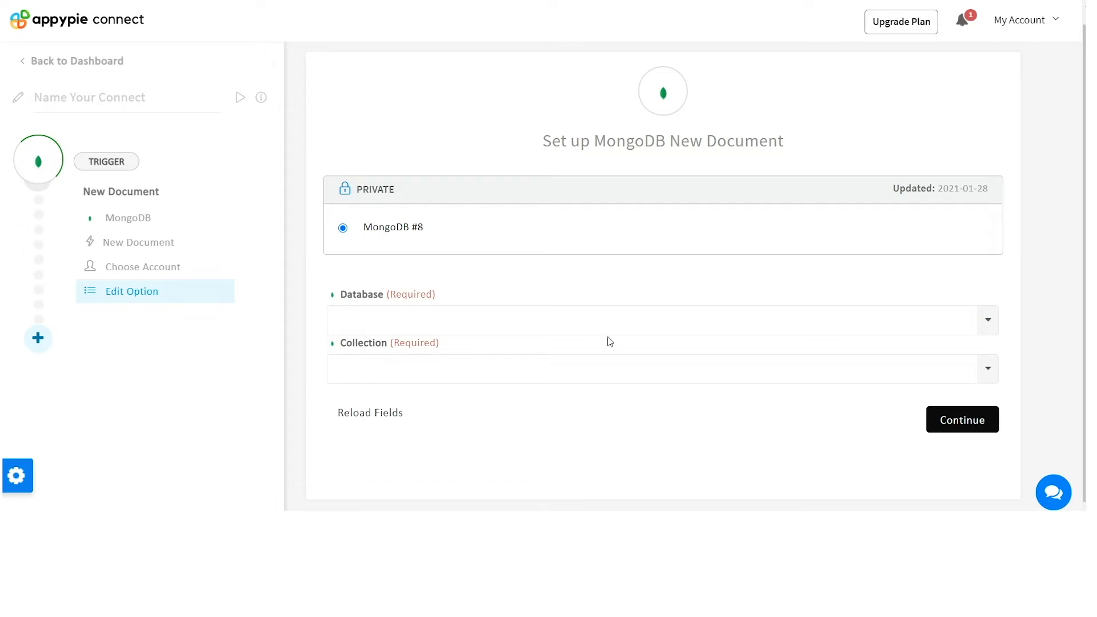
# Set the trigger's database to mkt and its collection to the entry between g1ji and Army, and continue.
pyautogui.click(988, 321)
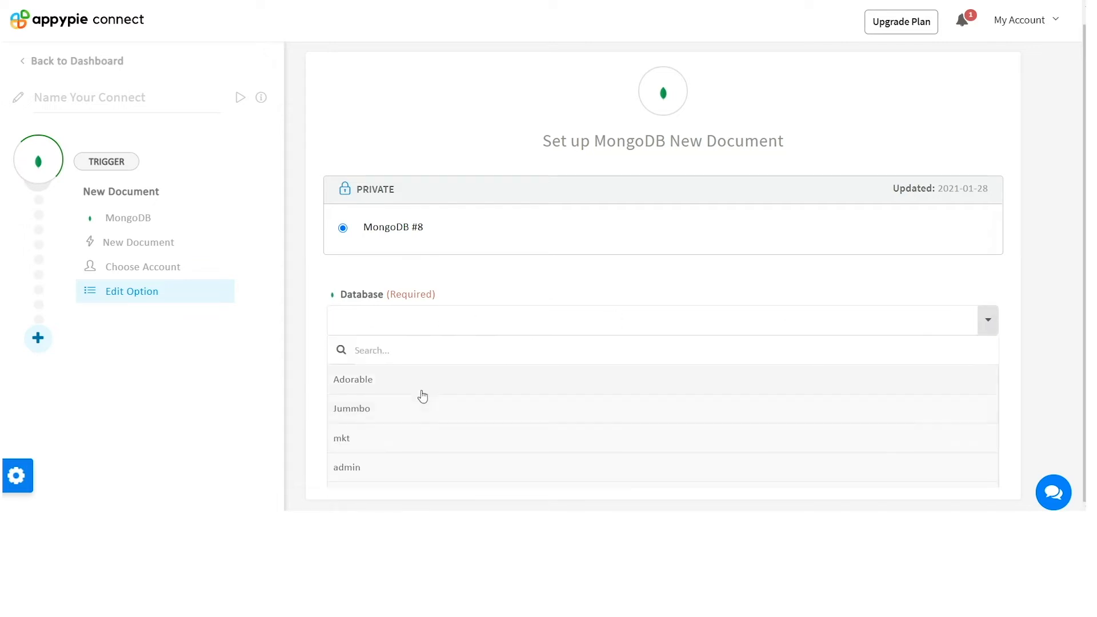
pyautogui.click(361, 444)
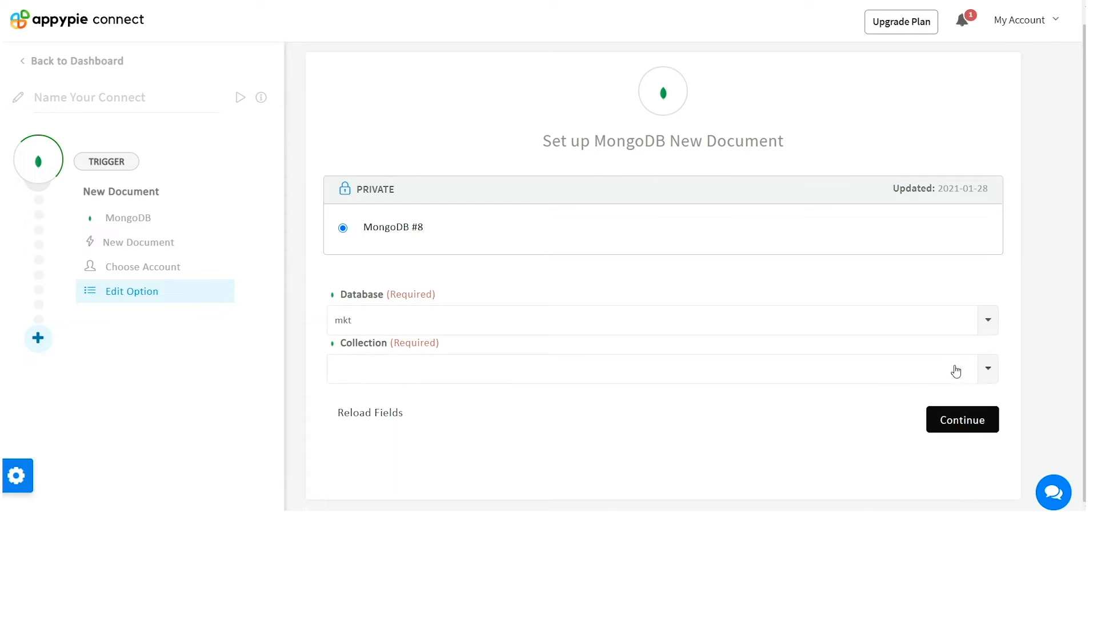
pyautogui.click(988, 368)
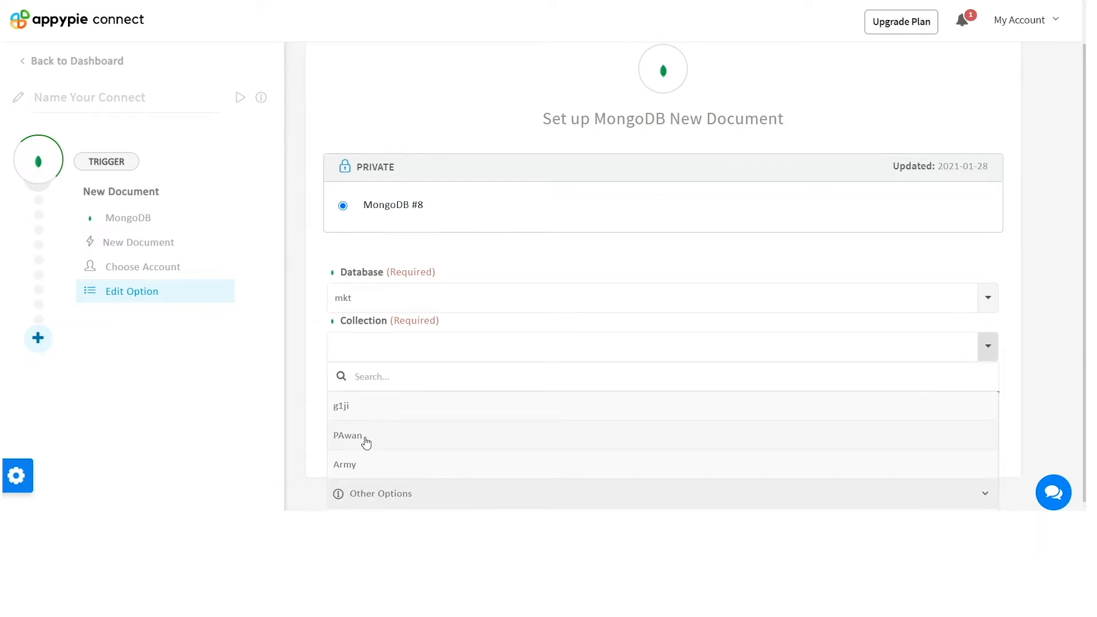
pyautogui.click(365, 444)
pyautogui.click(986, 420)
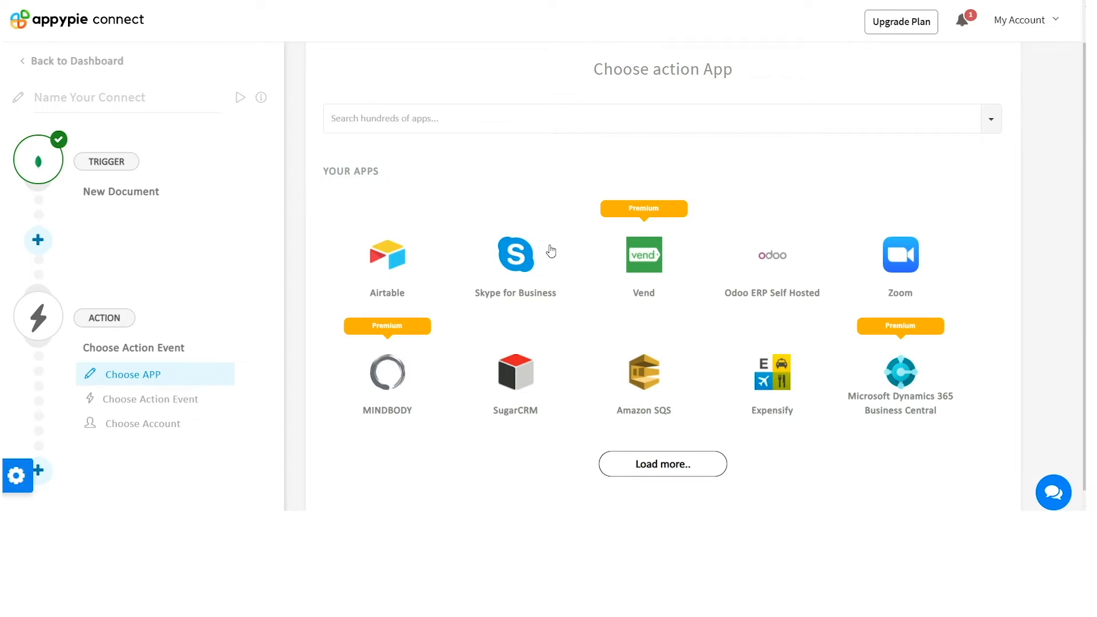
# Choose Google Sheets as the action app with Create Spreadsheet Row as the action event, and continue.
pyautogui.click(369, 114)
pyautogui.write('goo')
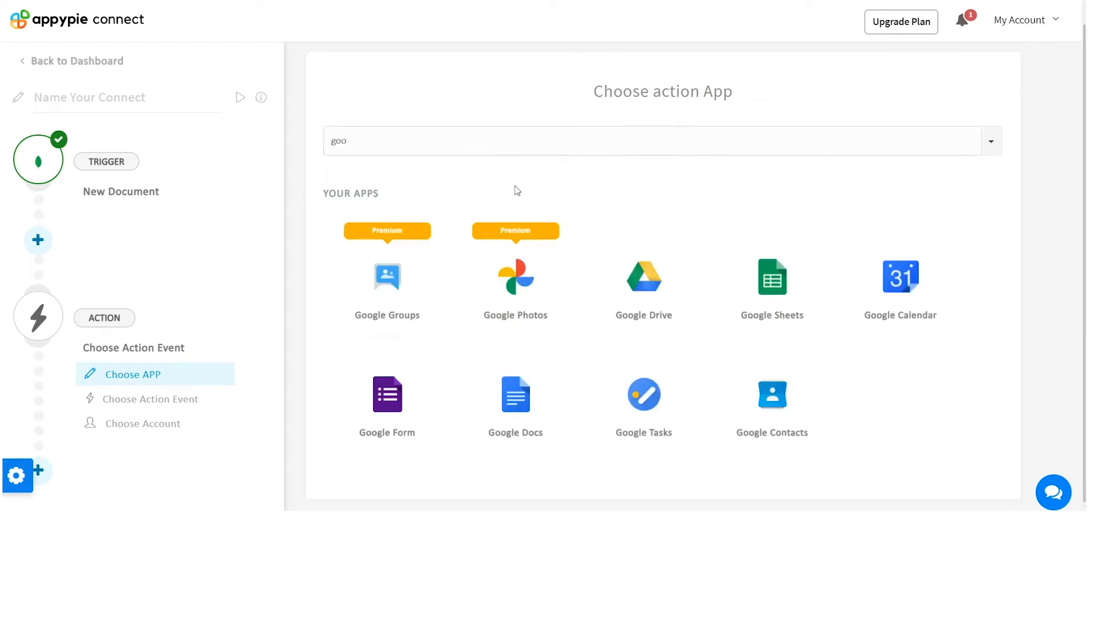
pyautogui.click(764, 291)
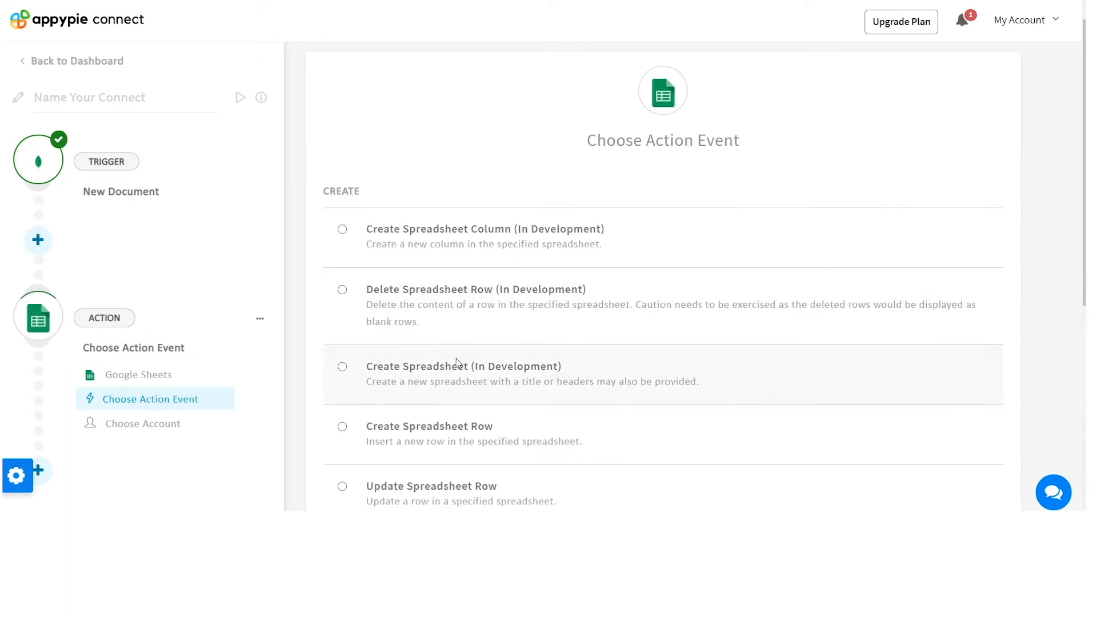
pyautogui.scroll(-2, 434, 388)
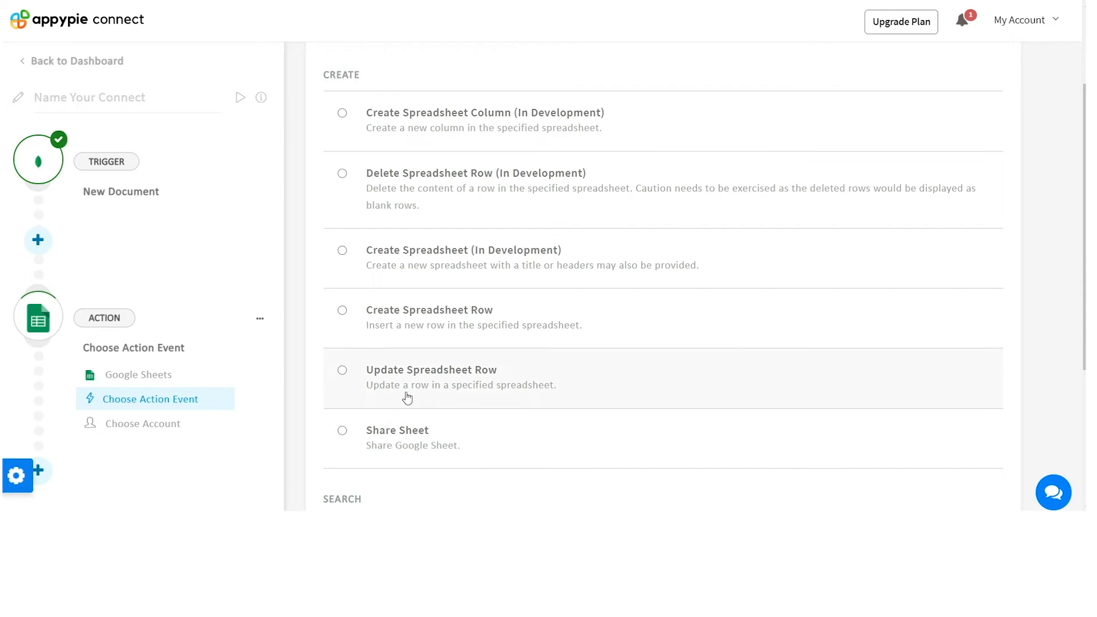
pyautogui.click(429, 323)
pyautogui.scroll(-4, 840, 389)
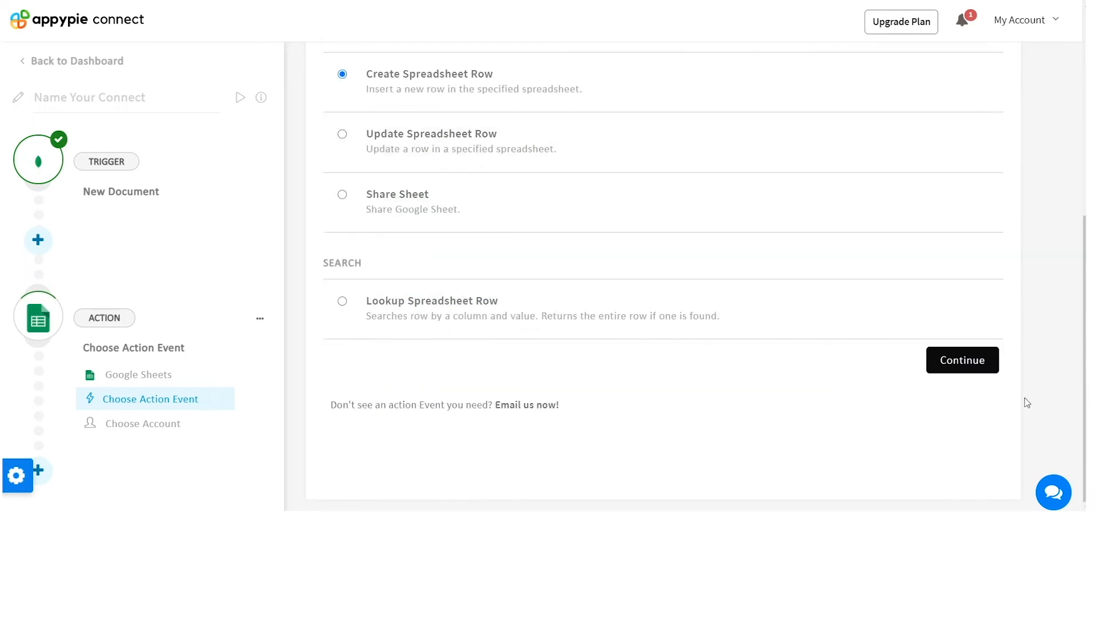
pyautogui.click(943, 369)
# Connect another Google Sheets account, allow Appy Pie Connect to access the Google account, and continue with it.
pyautogui.scroll(-10, 857, 400)
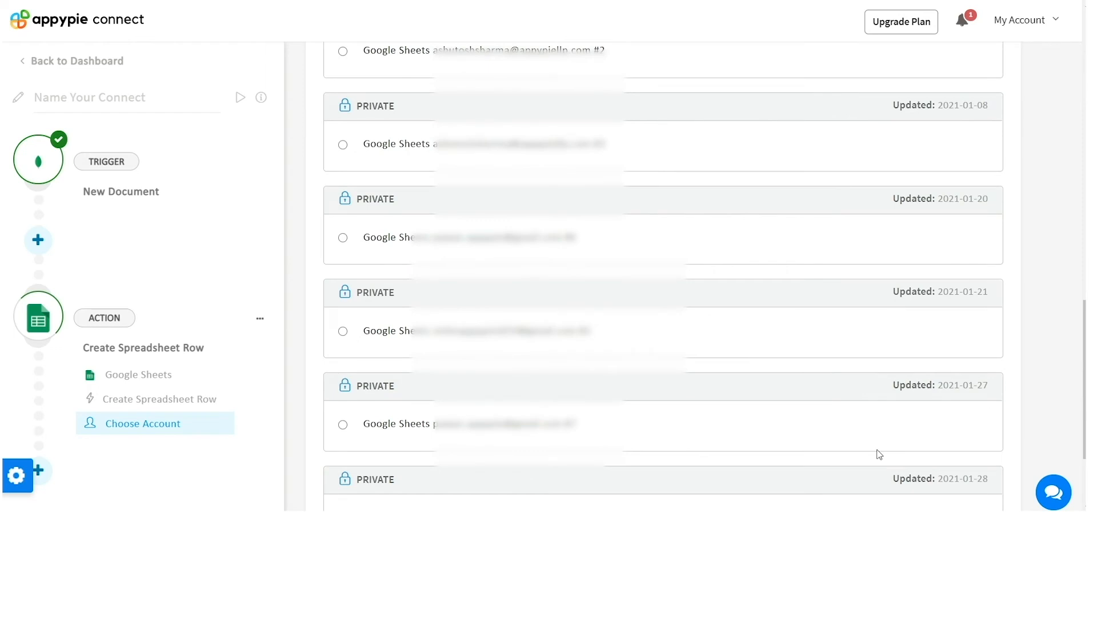
pyautogui.scroll(-3, 879, 454)
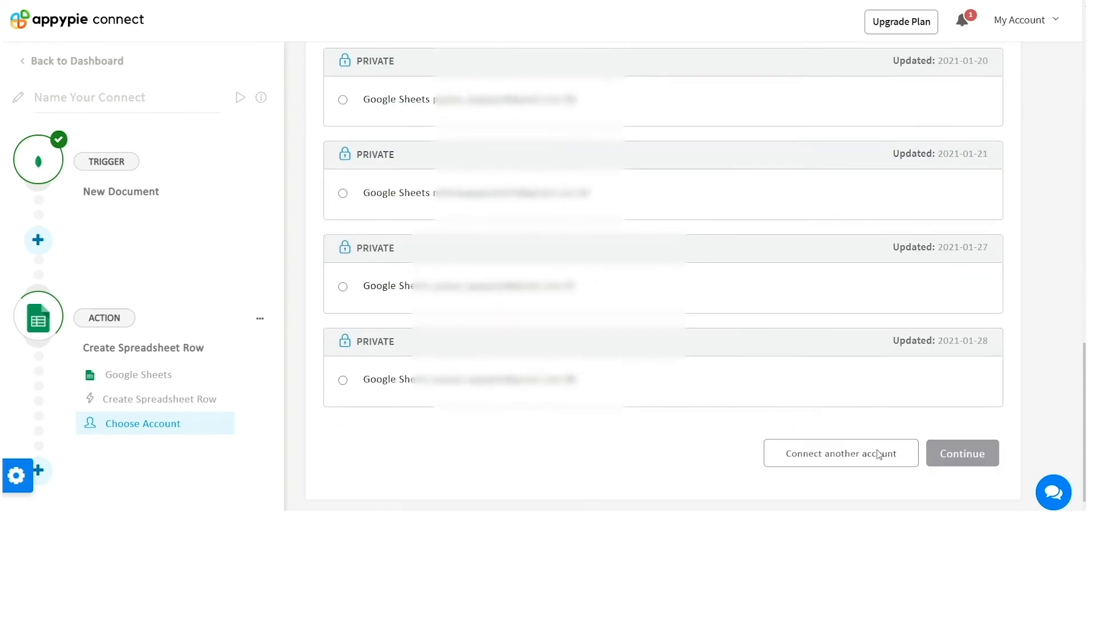
pyautogui.click(837, 457)
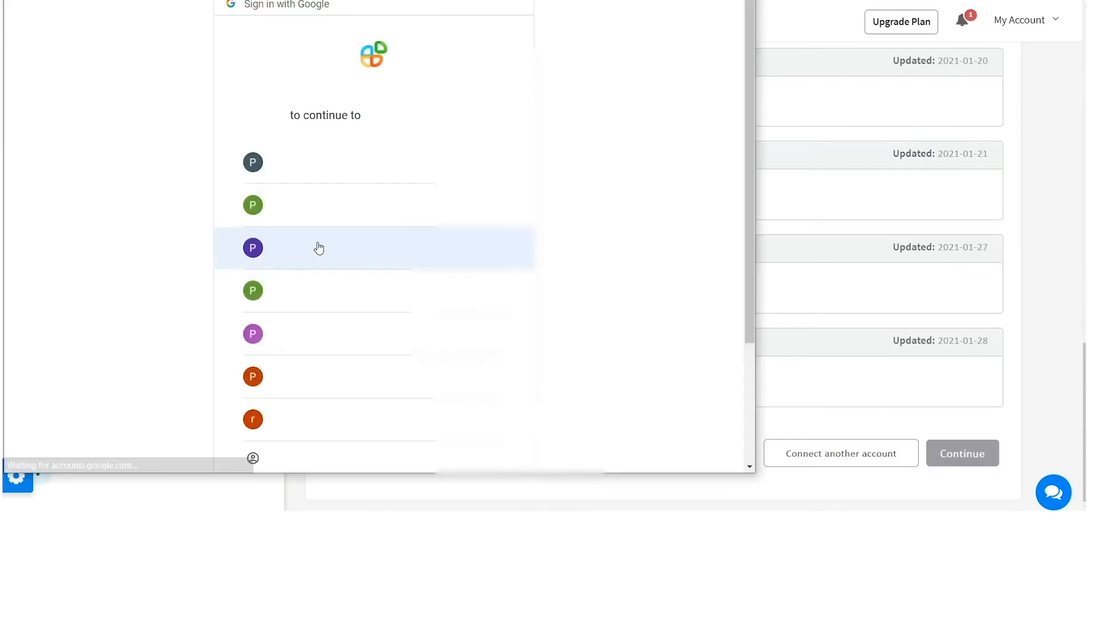
pyautogui.click(318, 247)
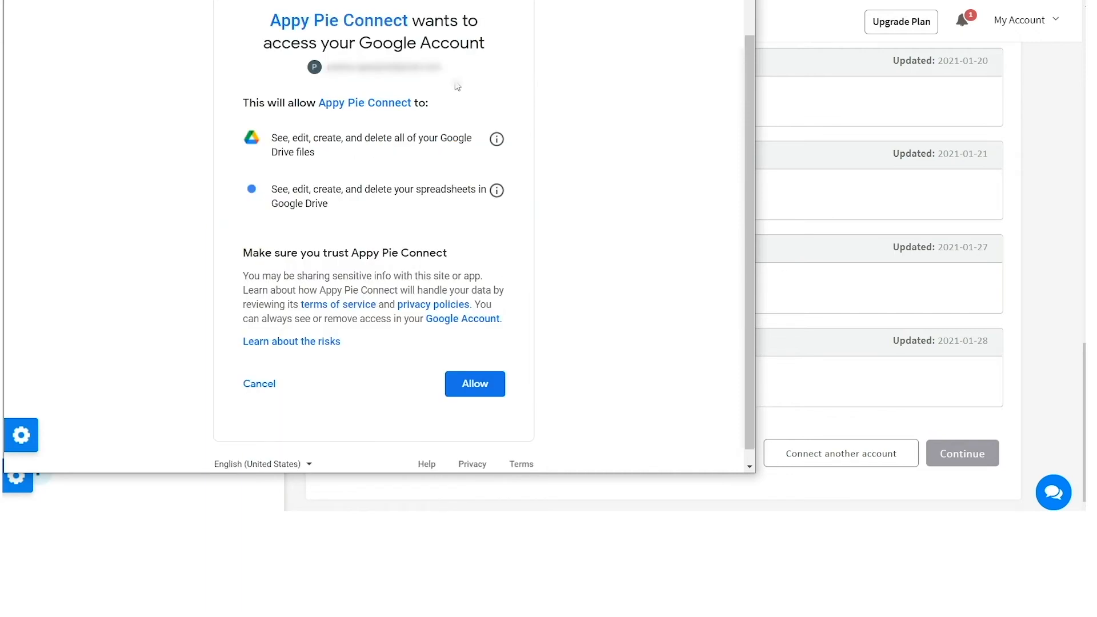
pyautogui.click(463, 384)
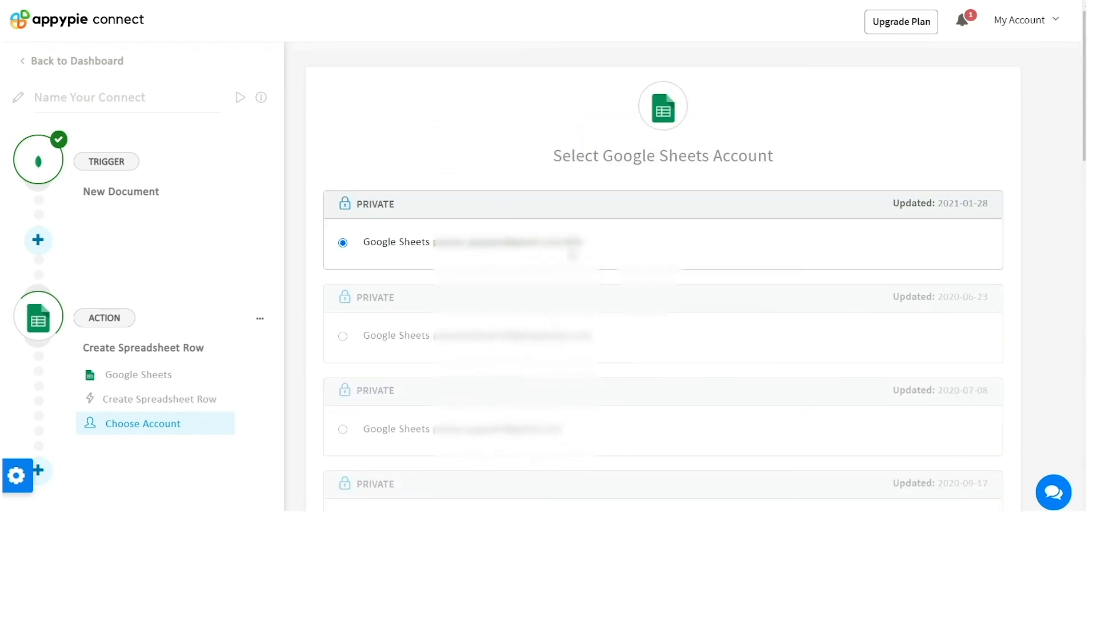
pyautogui.scroll(-10, 908, 460)
pyautogui.click(950, 456)
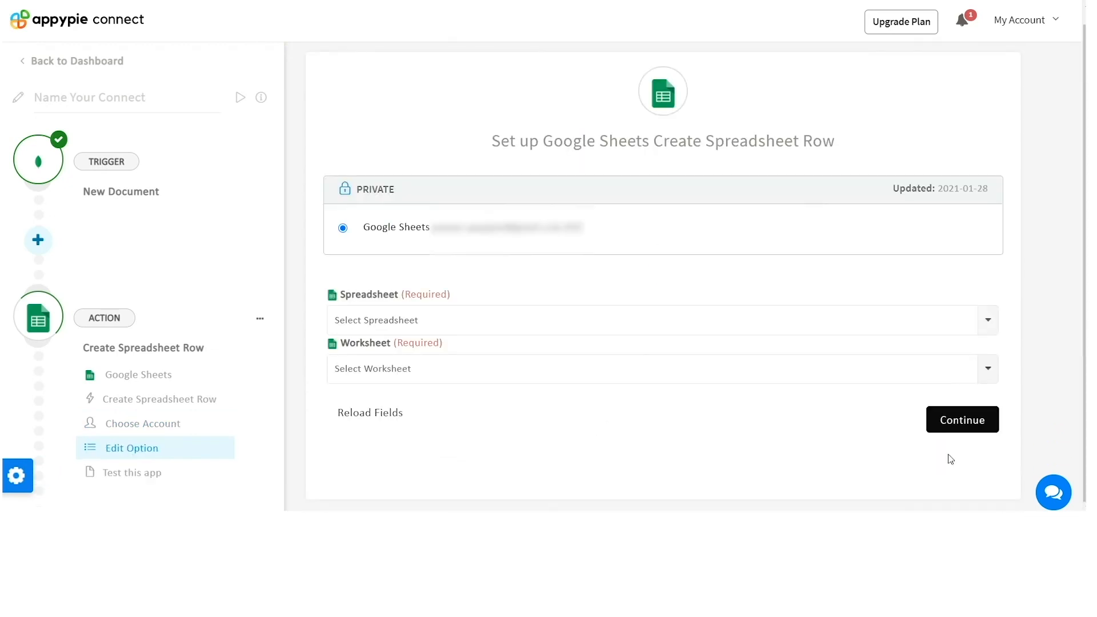
# Set the action's spreadsheet to Testing GoogleSheet and its worksheet to Mongo.
pyautogui.click(987, 321)
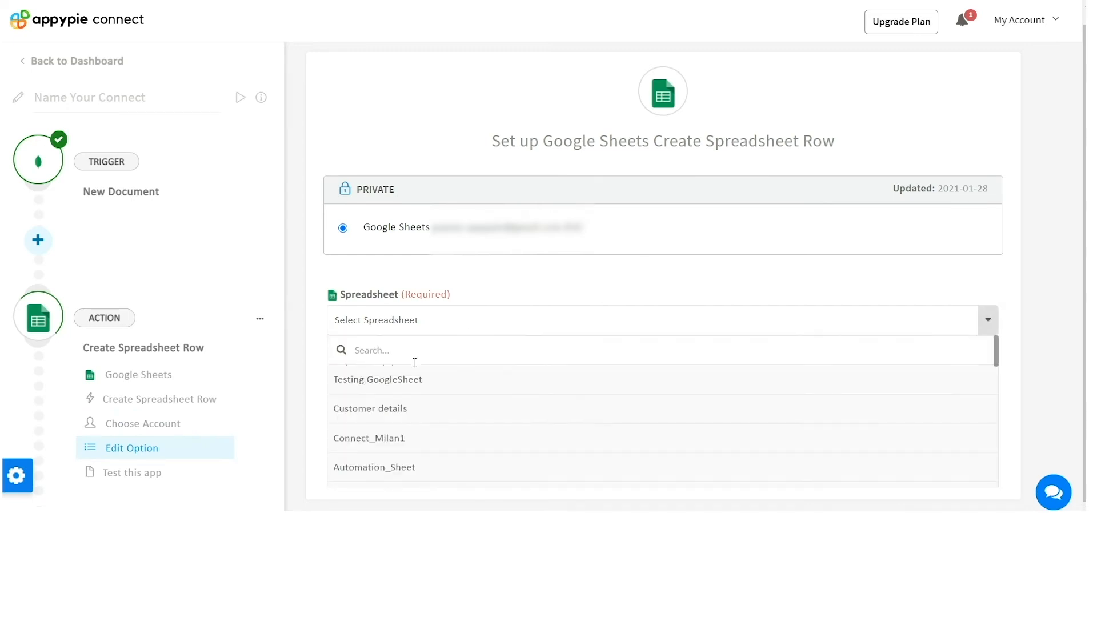
pyautogui.click(397, 382)
pyautogui.click(564, 372)
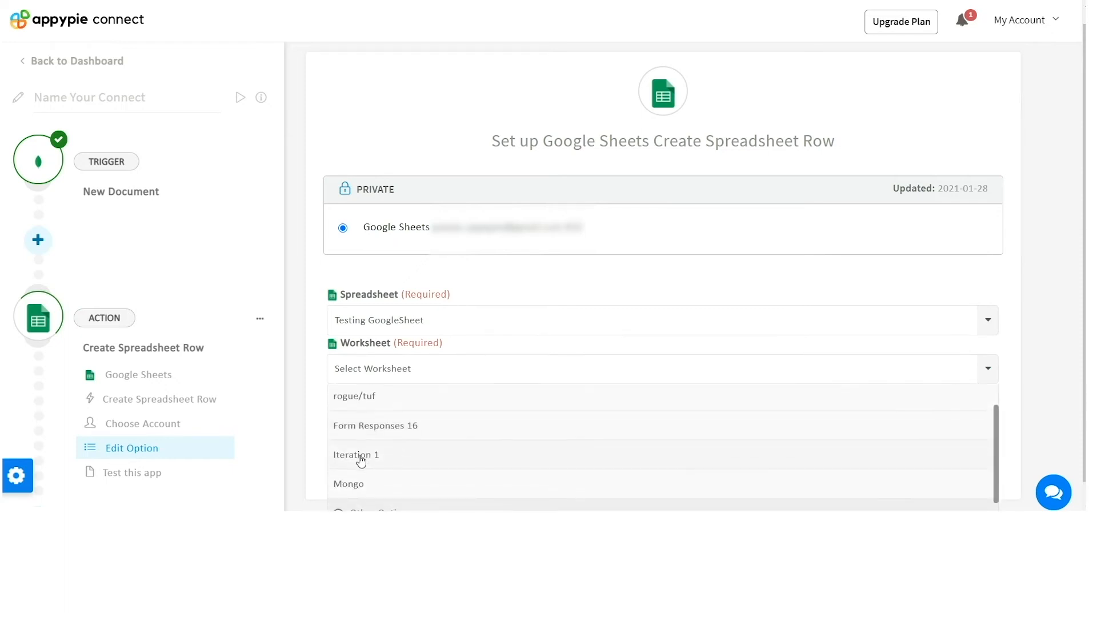
pyautogui.click(360, 460)
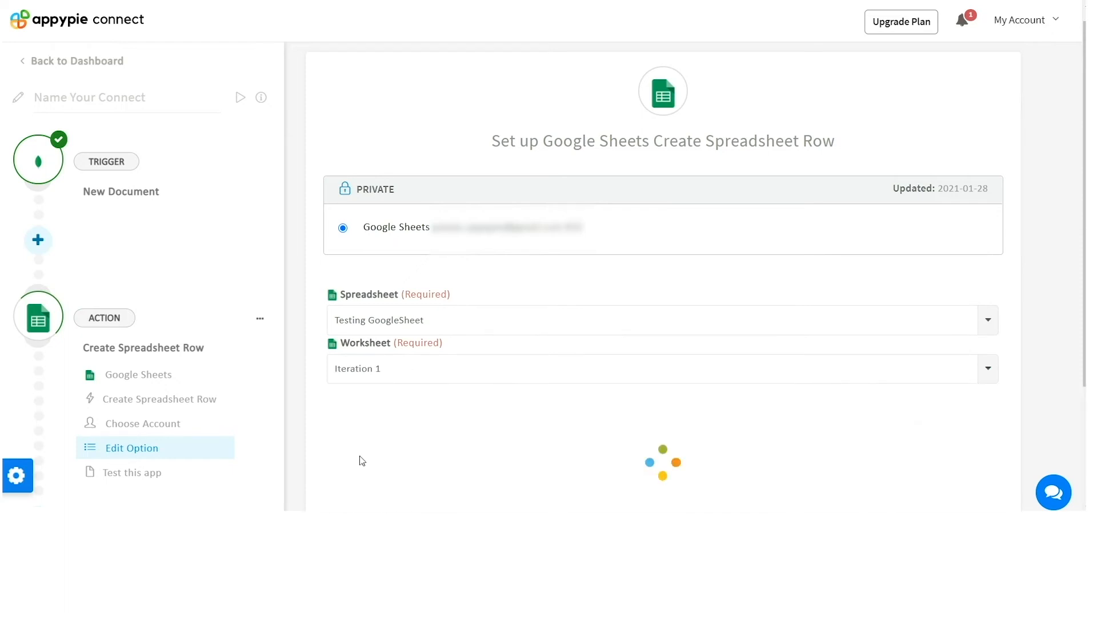
pyautogui.click(455, 375)
pyautogui.scroll(-2, 455, 375)
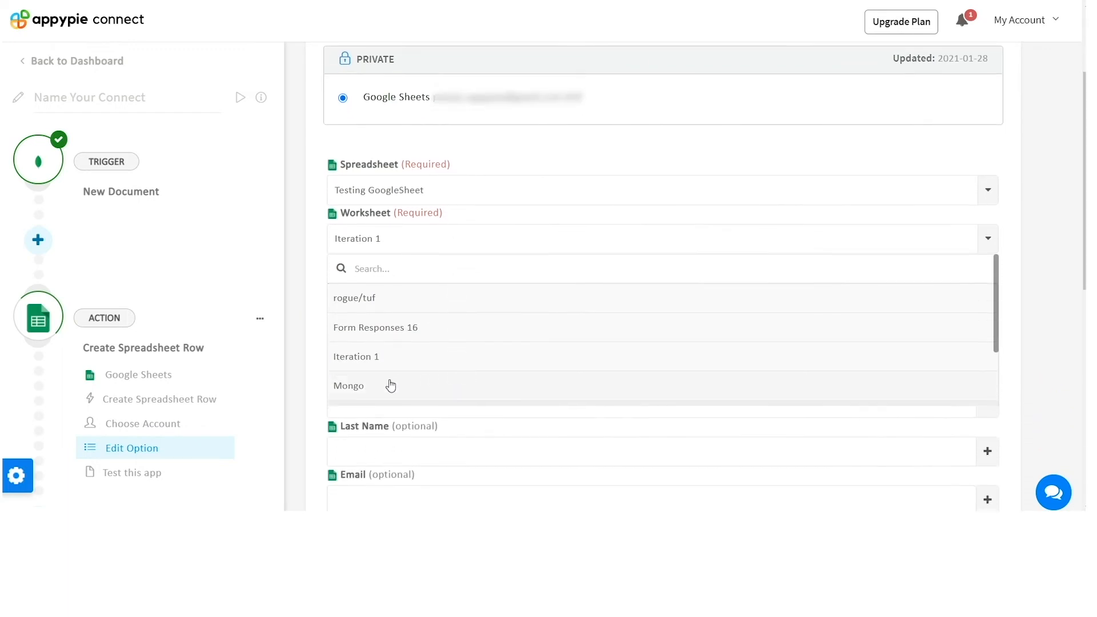
pyautogui.click(392, 384)
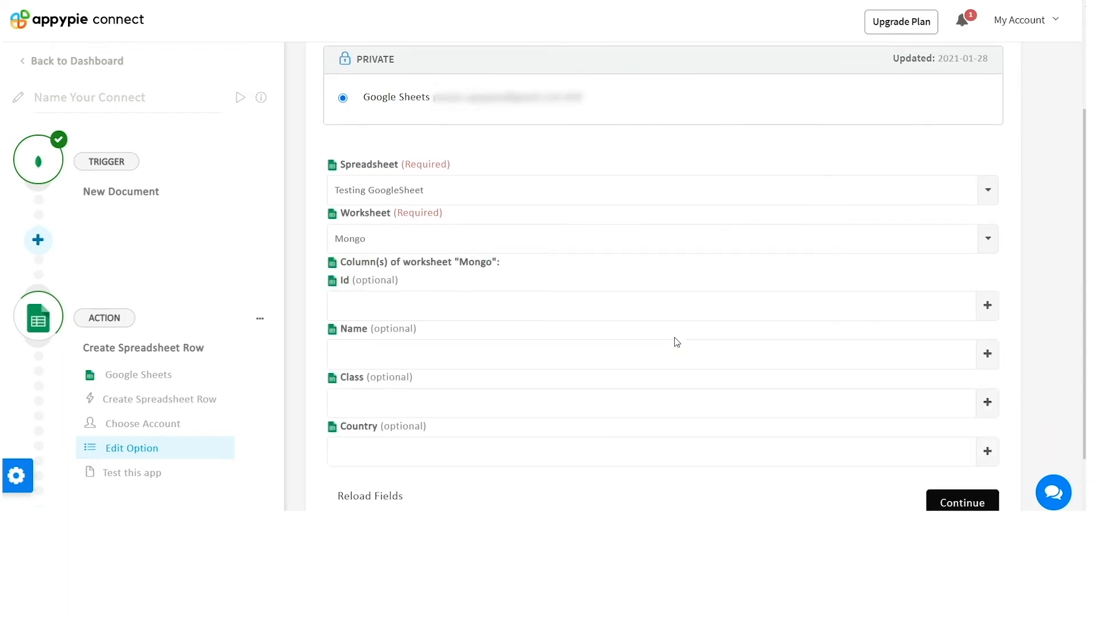
# Map the Id, Name, Class and Country columns to the matching fields of the New Document trigger, and continue.
pyautogui.scroll(-2, 675, 339)
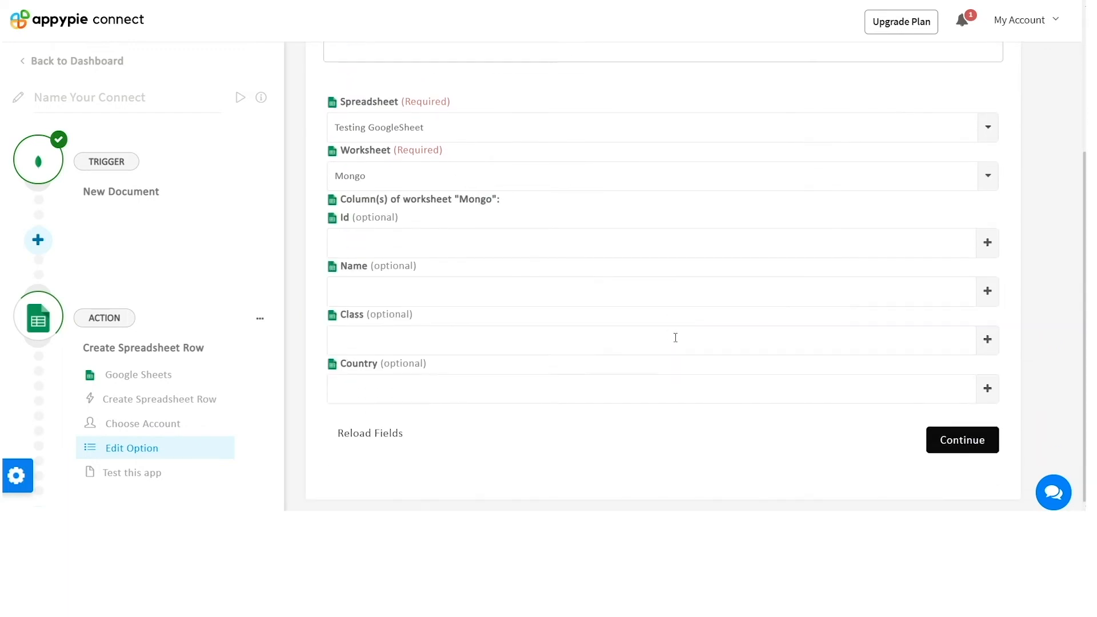
pyautogui.click(988, 243)
pyautogui.click(451, 303)
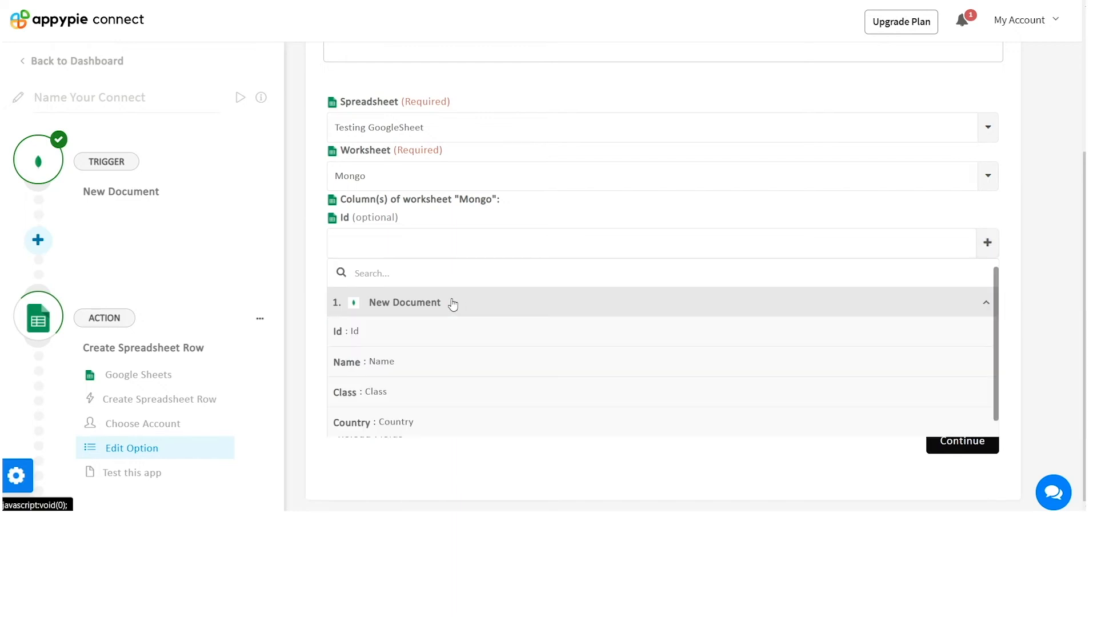
pyautogui.click(380, 338)
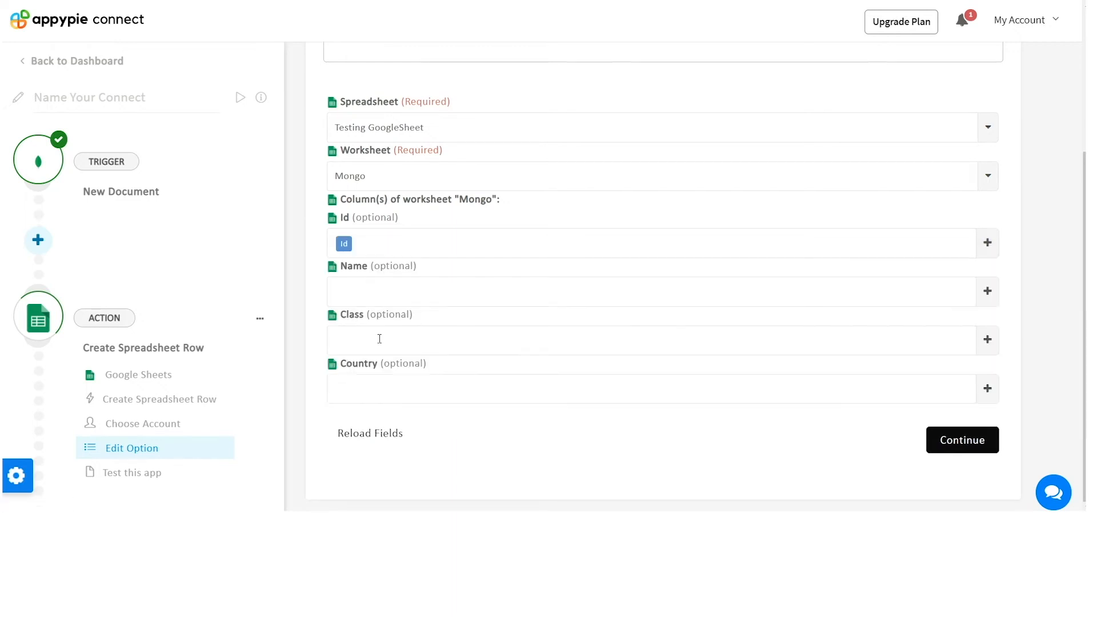
pyautogui.click(988, 291)
pyautogui.click(560, 415)
pyautogui.click(986, 341)
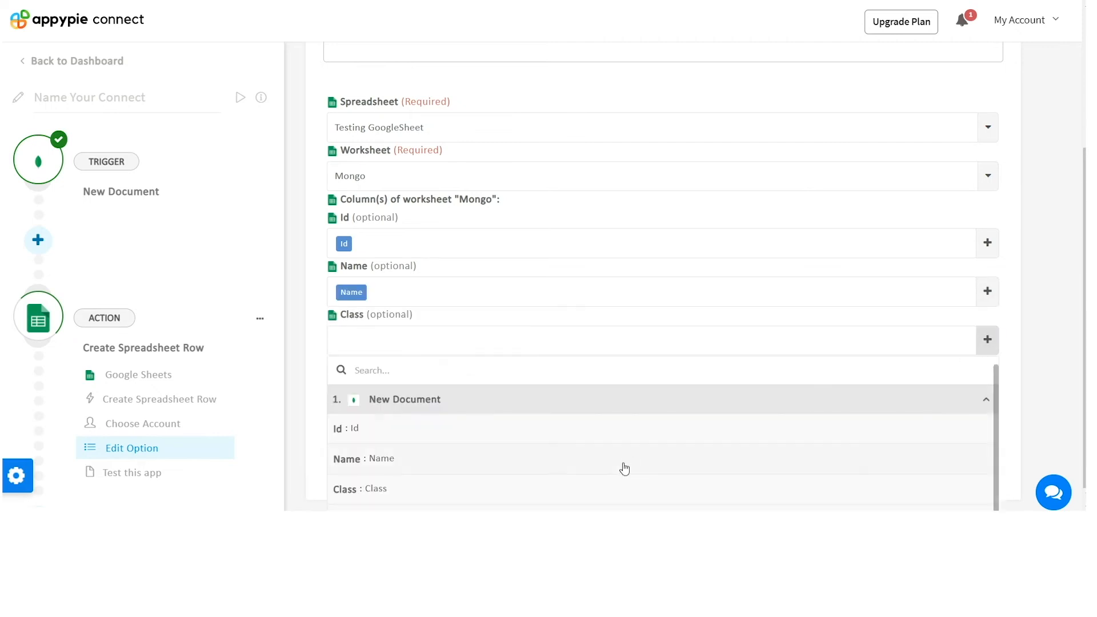
pyautogui.click(538, 496)
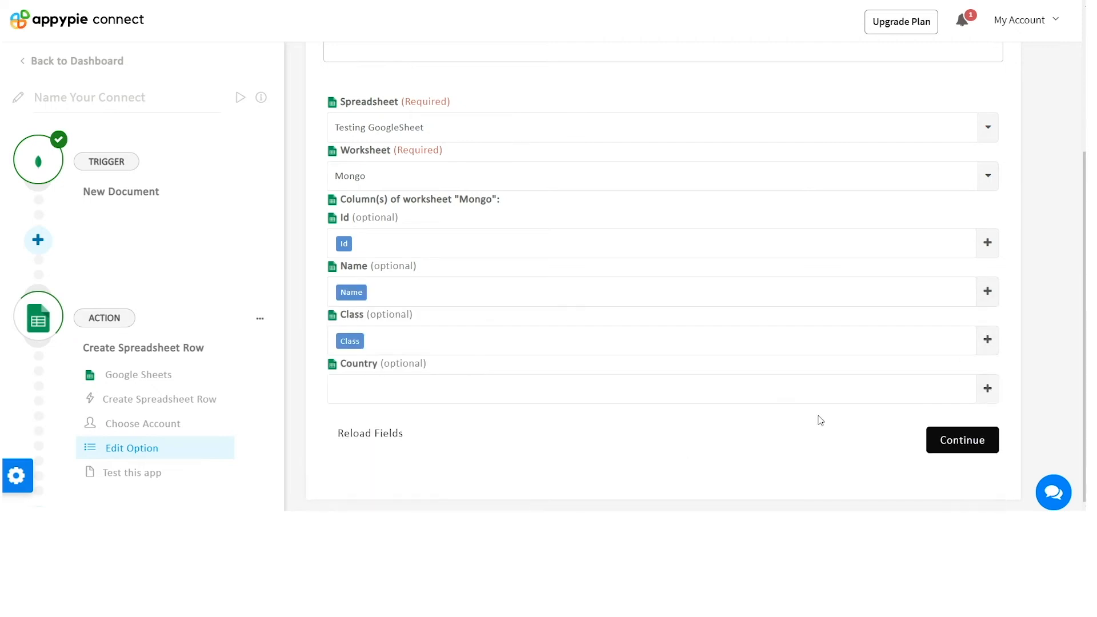
pyautogui.click(987, 388)
pyautogui.scroll(-1, 1013, 397)
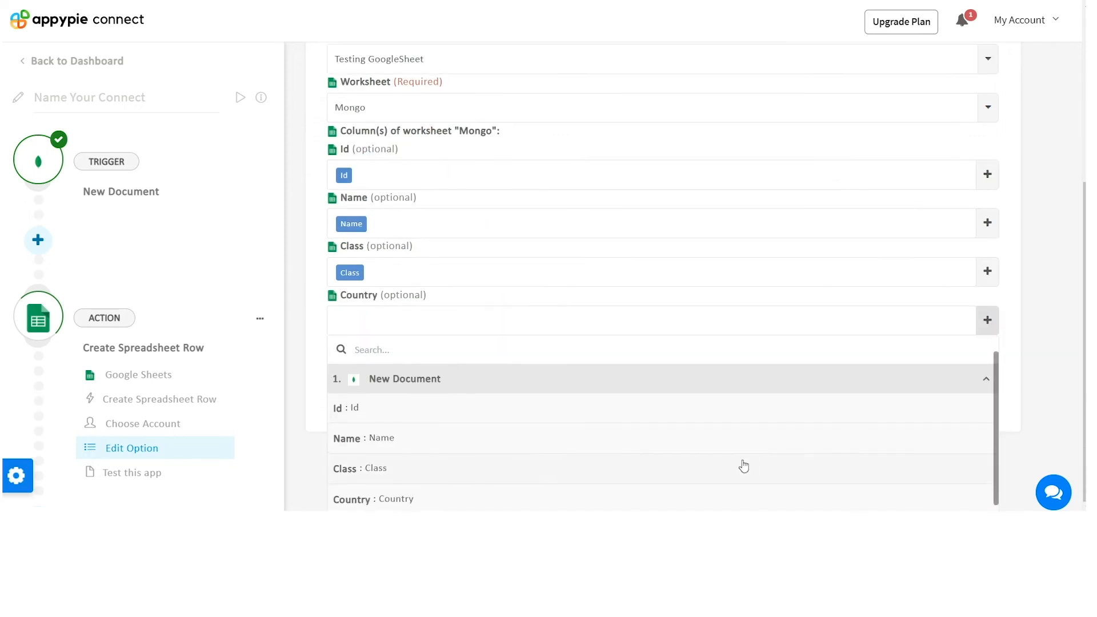
pyautogui.click(423, 499)
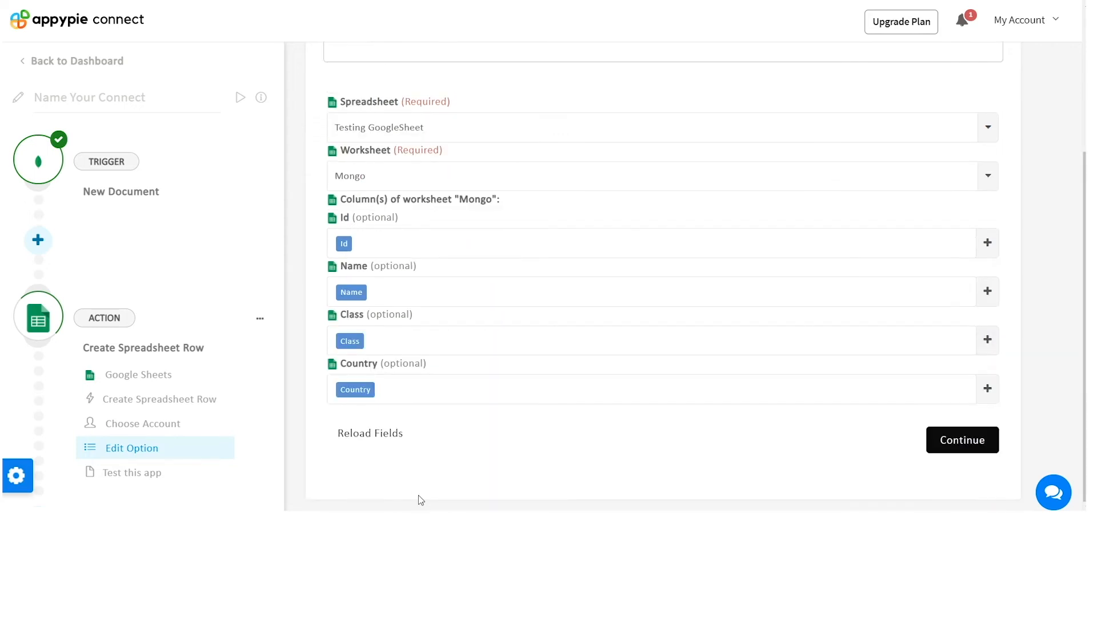
pyautogui.click(962, 440)
# Run the test from MongoDB to Google Sheets and turn on the connect under the name New Document.
pyautogui.click(699, 207)
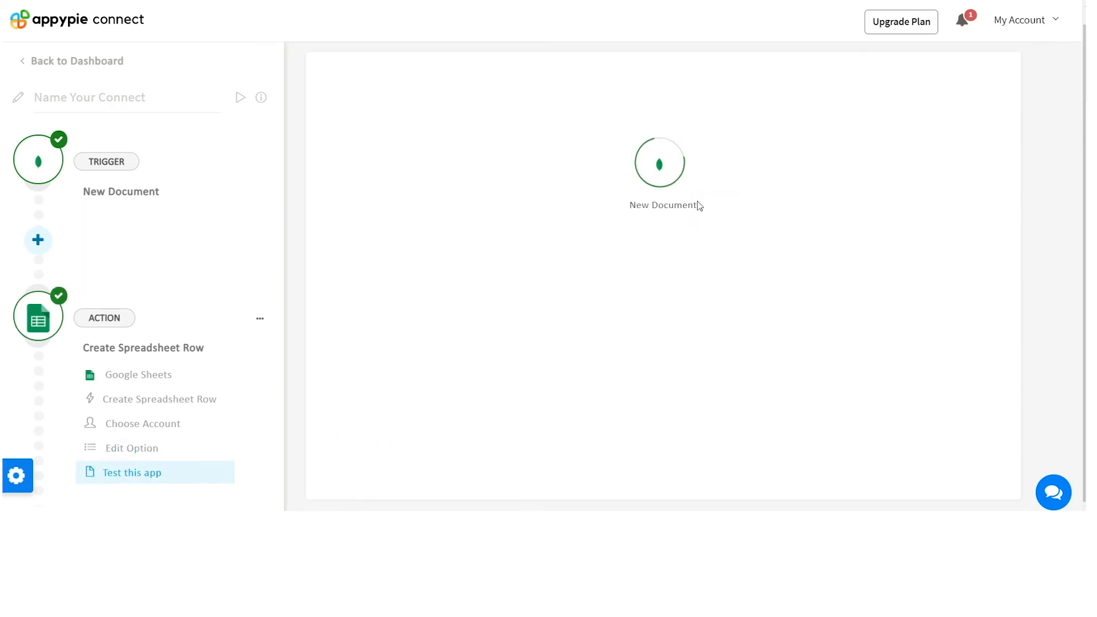
pyautogui.click(654, 309)
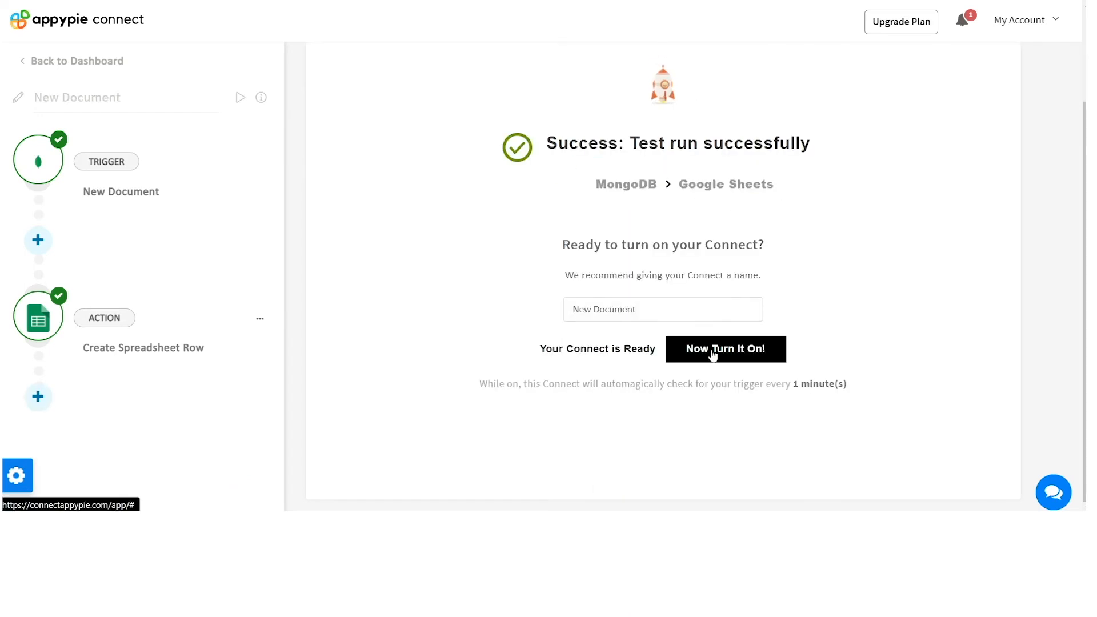
pyautogui.click(713, 353)
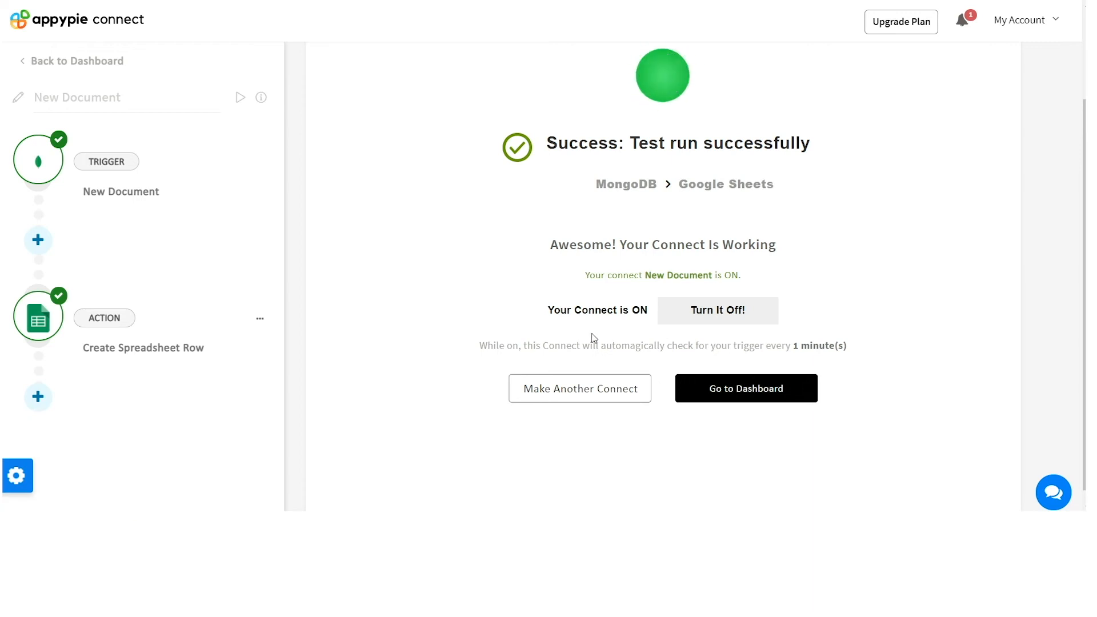
pyautogui.moveTo(584, 276); pyautogui.dragTo(746, 289)
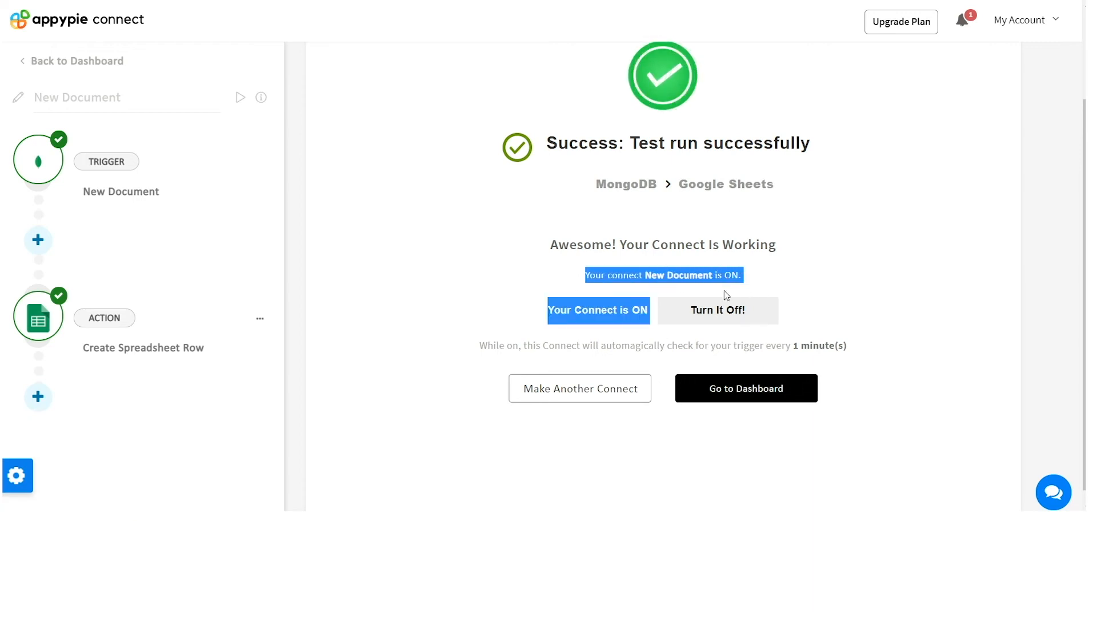
pyautogui.click(873, 278)
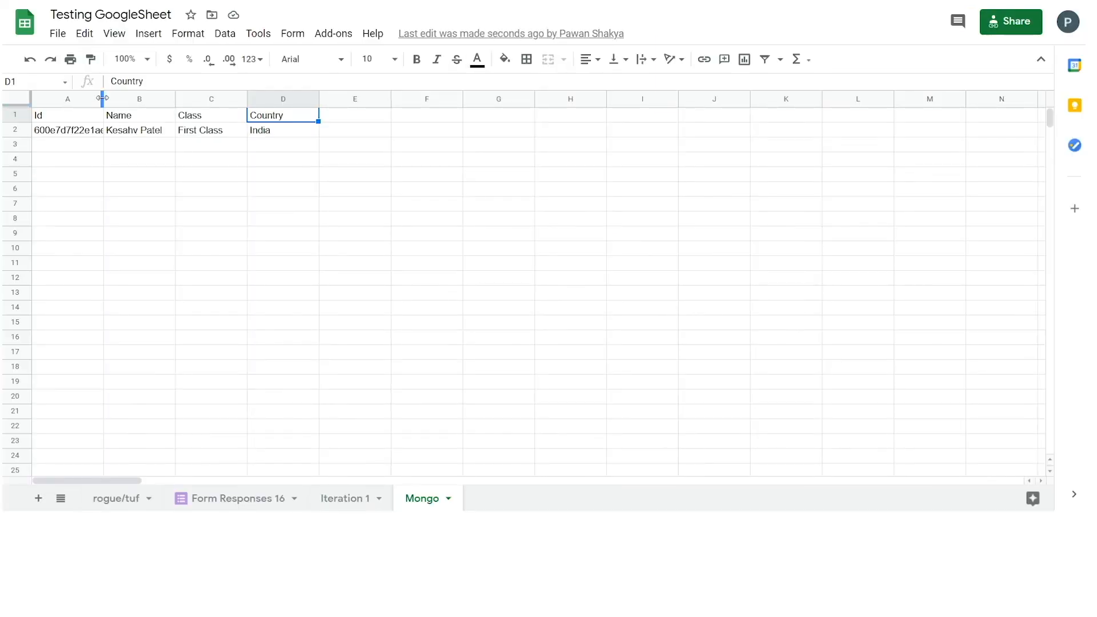
# Widen column A of the Mongo worksheet in Google Sheets and check the Id, Name and Class values in row 2.
pyautogui.moveTo(102, 98); pyautogui.dragTo(197, 92)
pyautogui.click(116, 128)
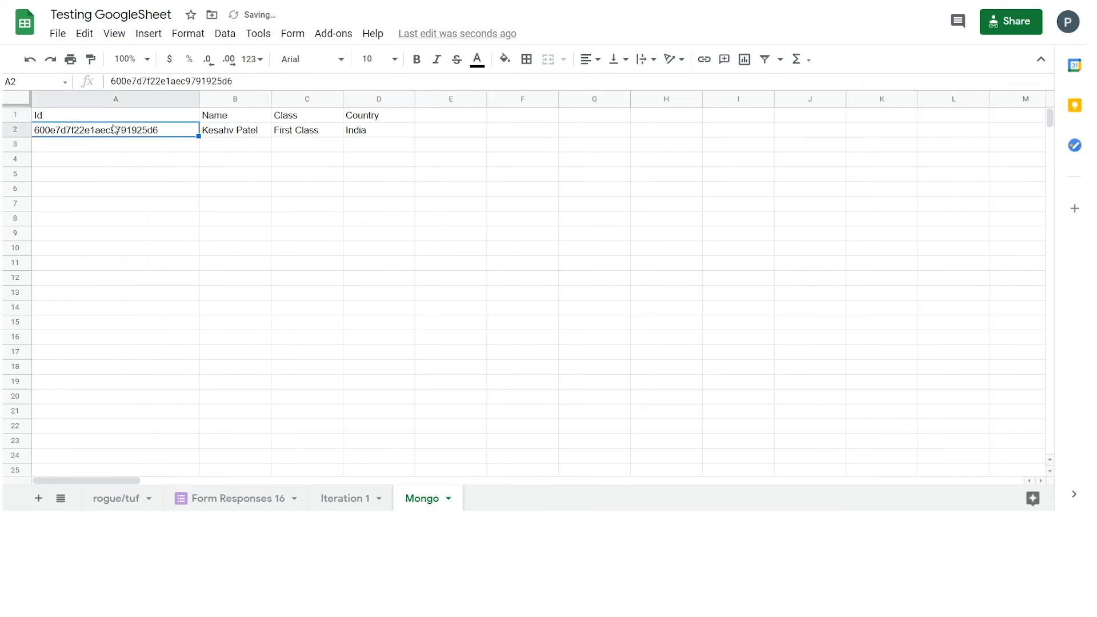
pyautogui.click(92, 121)
pyautogui.click(205, 119)
pyautogui.click(228, 135)
pyautogui.click(274, 119)
pyautogui.click(298, 131)
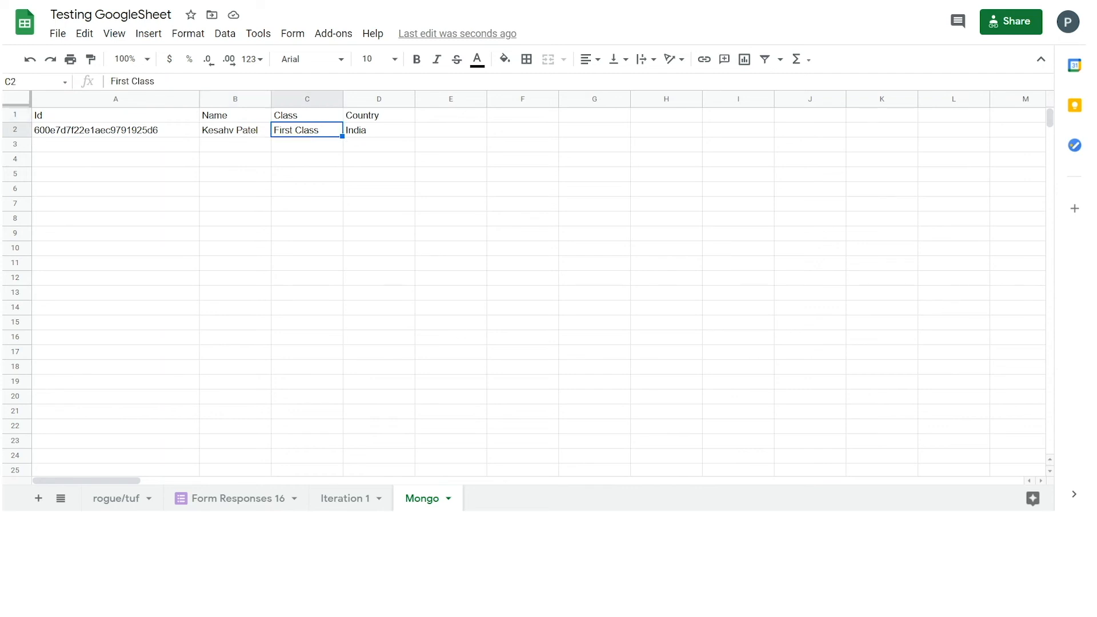
# Switch to the MongoDB client, compare the third document's fields with the sheet row, and collapse the document.
pyautogui.hotkey('alt', 'Tab')
pyautogui.moveTo(234, 150); pyautogui.dragTo(506, 212)
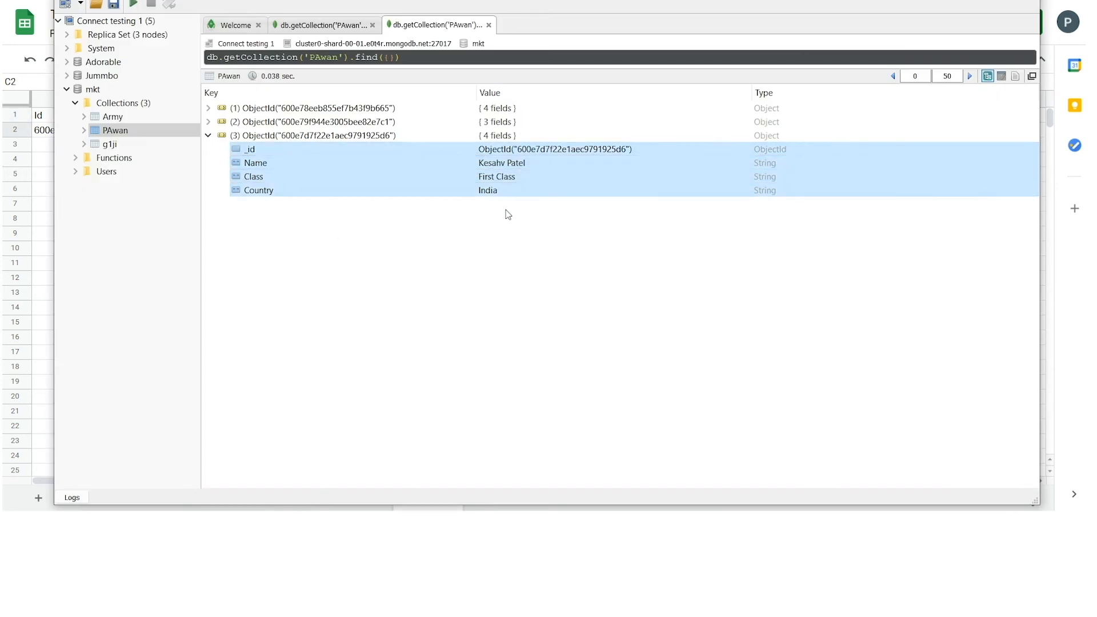
pyautogui.click(330, 271)
pyautogui.click(209, 136)
# Insert a document with Name "Sachin Tendulkar", Class "International" and Country "India" into mkt's collection between Army and g1ji, and expand it.
pyautogui.rightClick(117, 131)
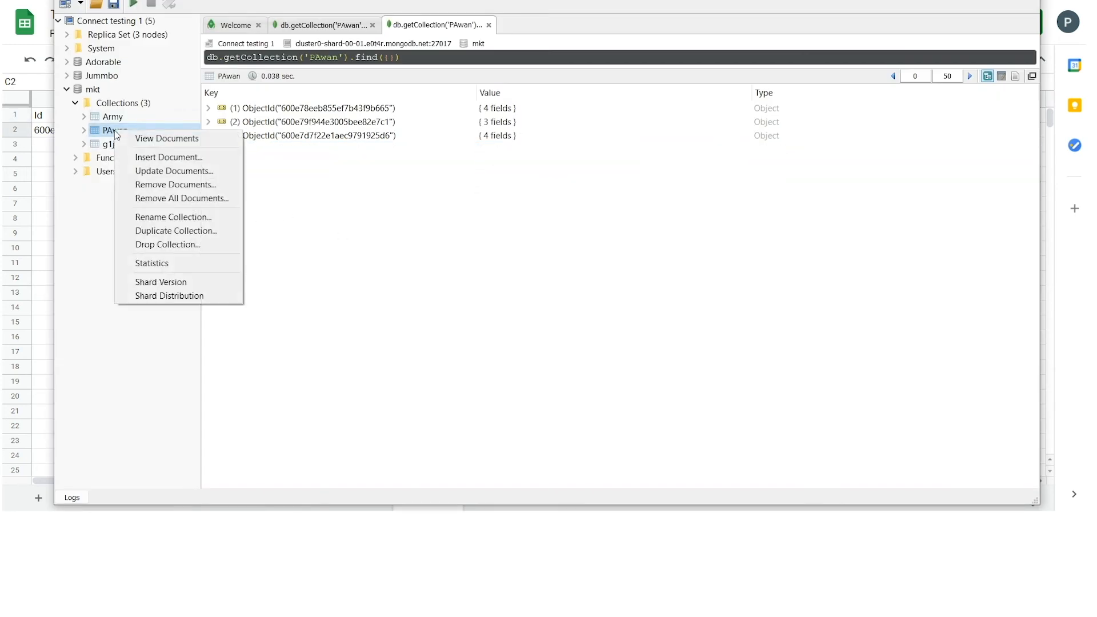
pyautogui.click(171, 156)
pyautogui.write('Name')
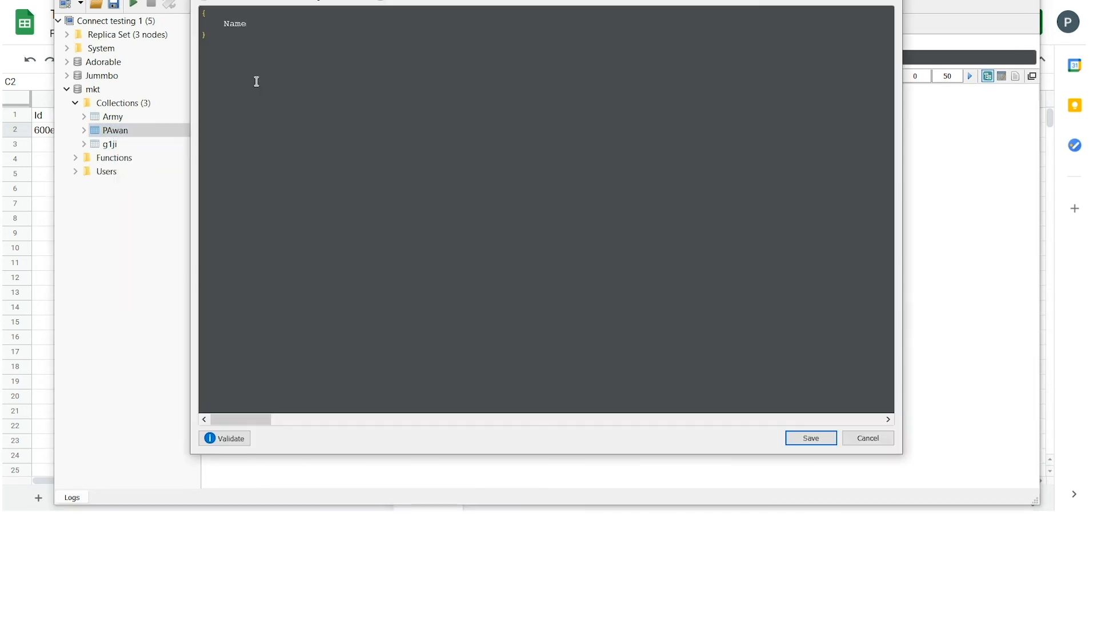
pyautogui.write(':"Sachin Tendulkar",')
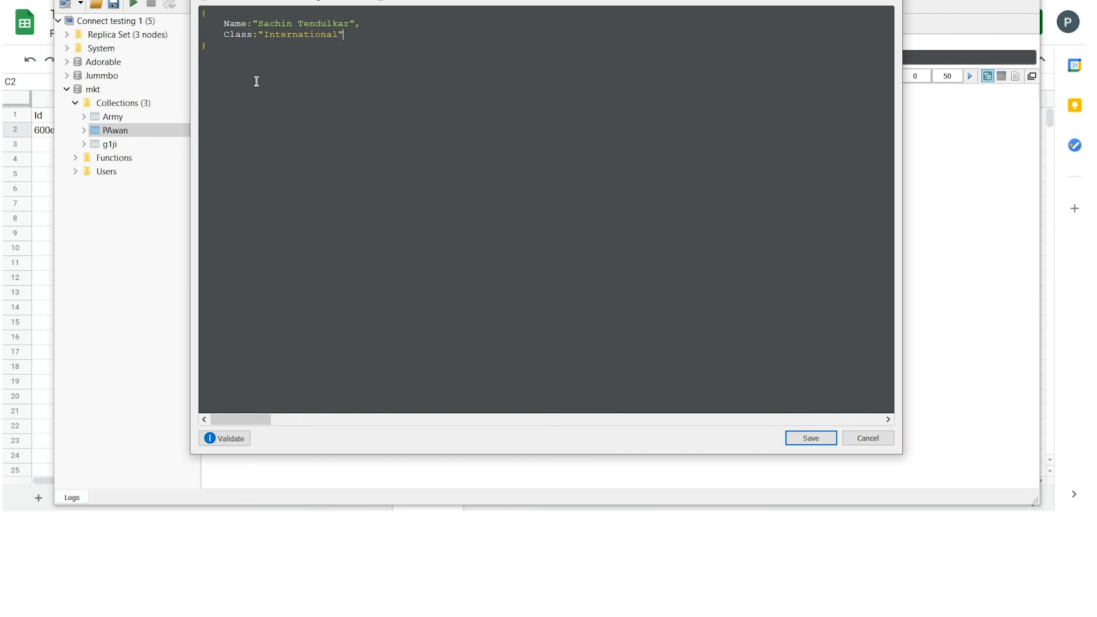
pyautogui.write('ountry:"India"')
pyautogui.click(796, 438)
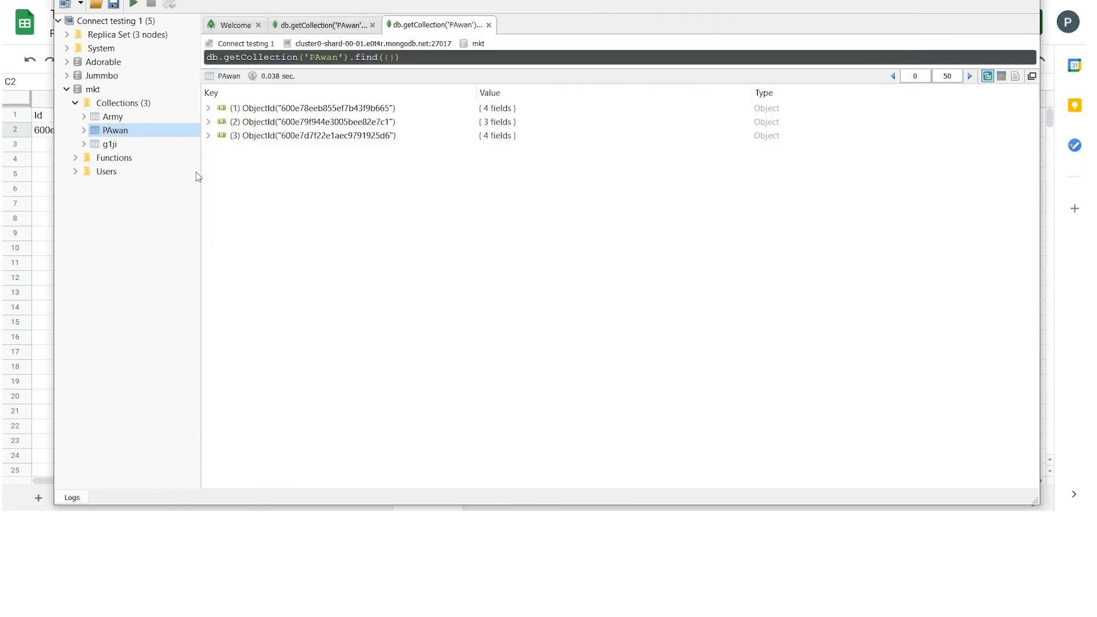
pyautogui.doubleClick(114, 130)
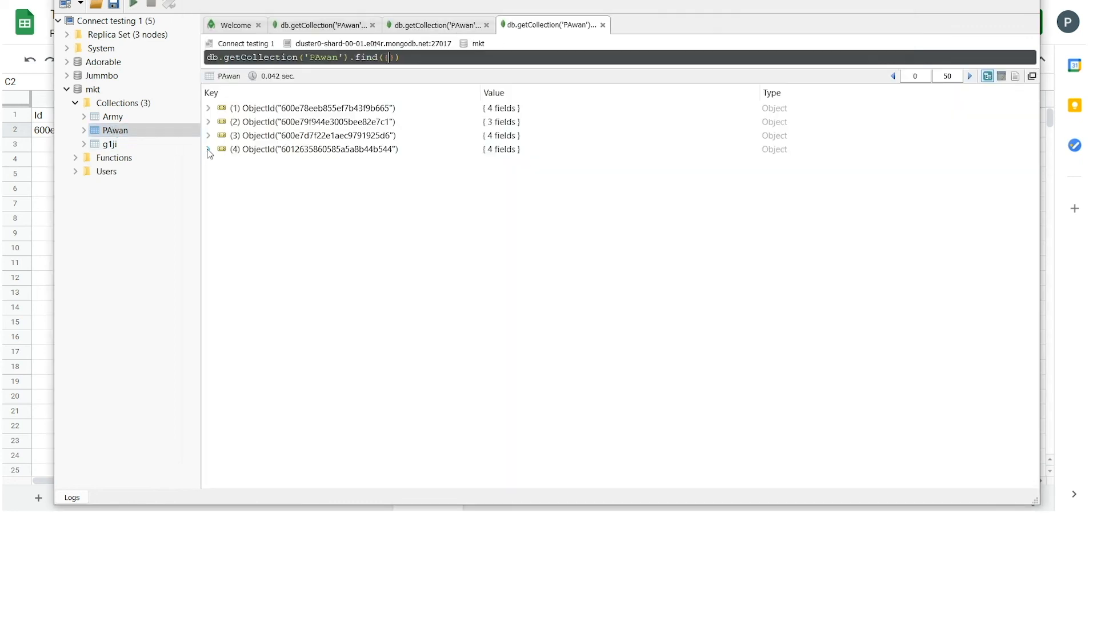
pyautogui.click(208, 150)
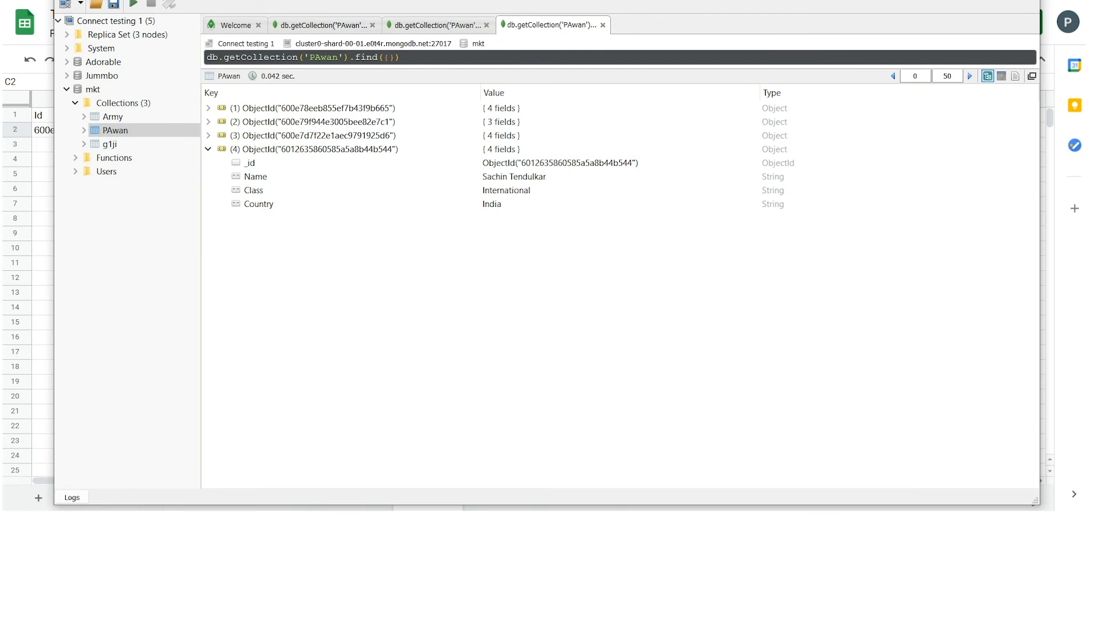
# Switch to Google Sheets, reload Testing GoogleSheet, and check the Mongo worksheet for the new document's row.
pyautogui.click(965, 1)
pyautogui.press('F5')
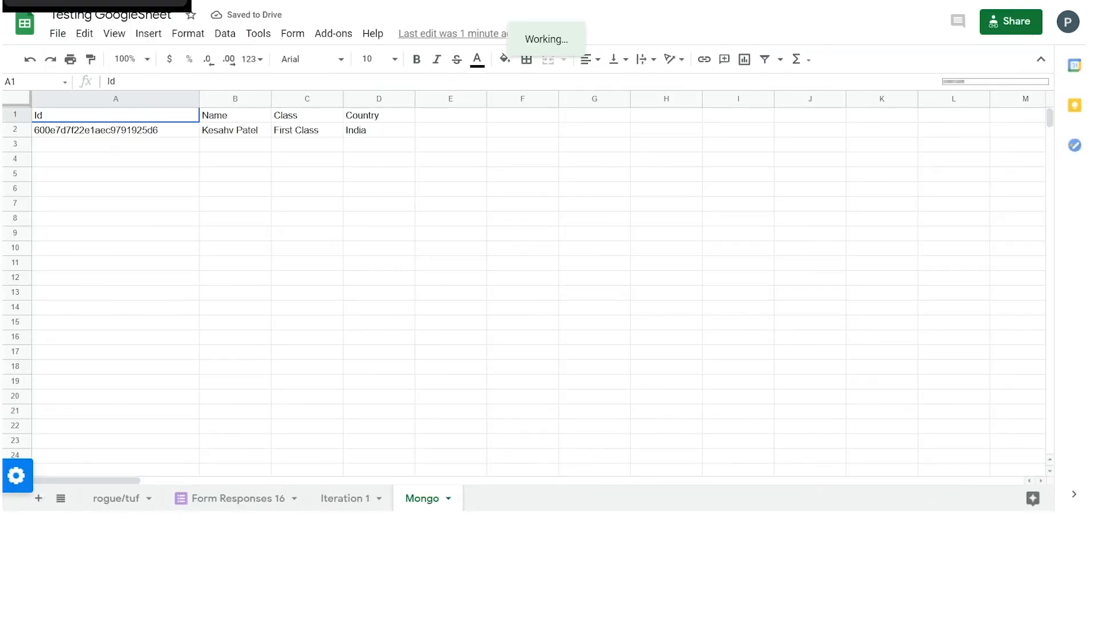
pyautogui.click(57, 1)
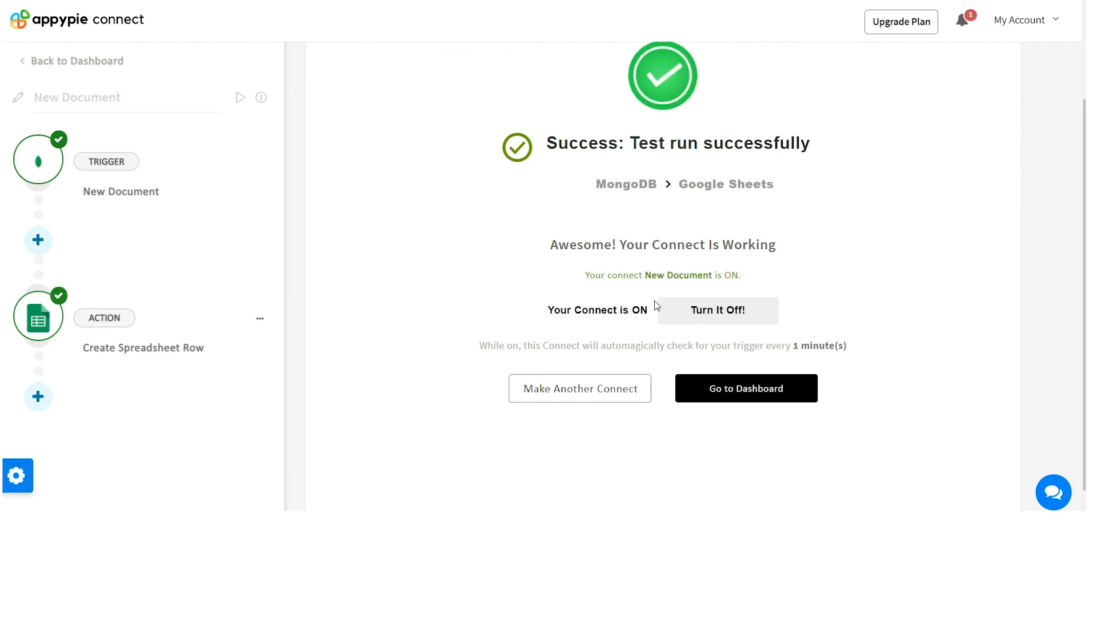
pyautogui.click(195, 2)
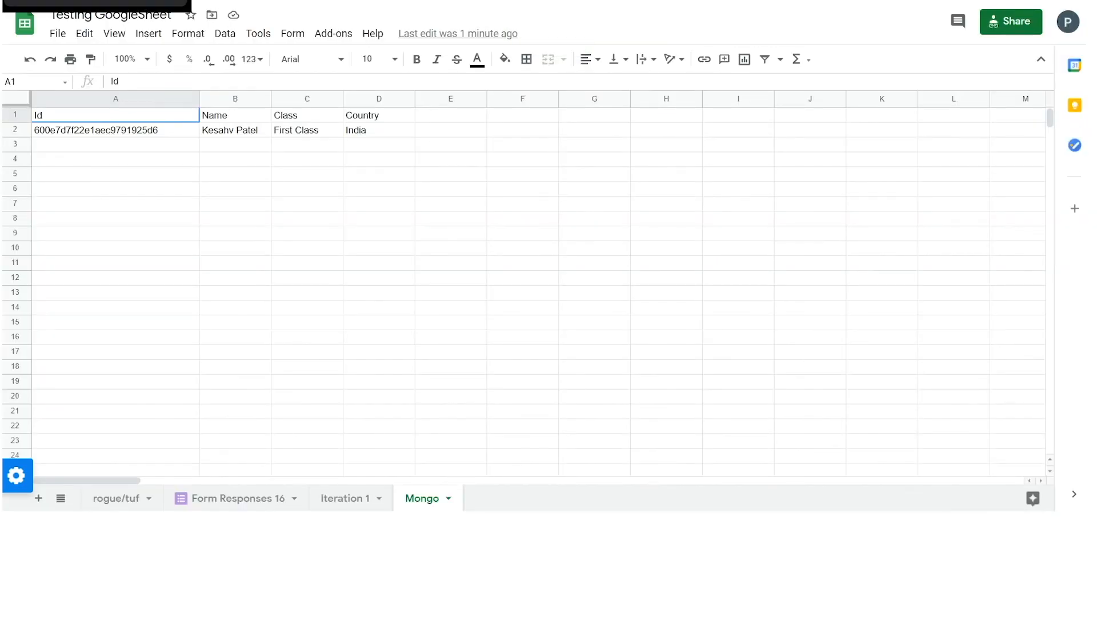
pyautogui.click(57, 1)
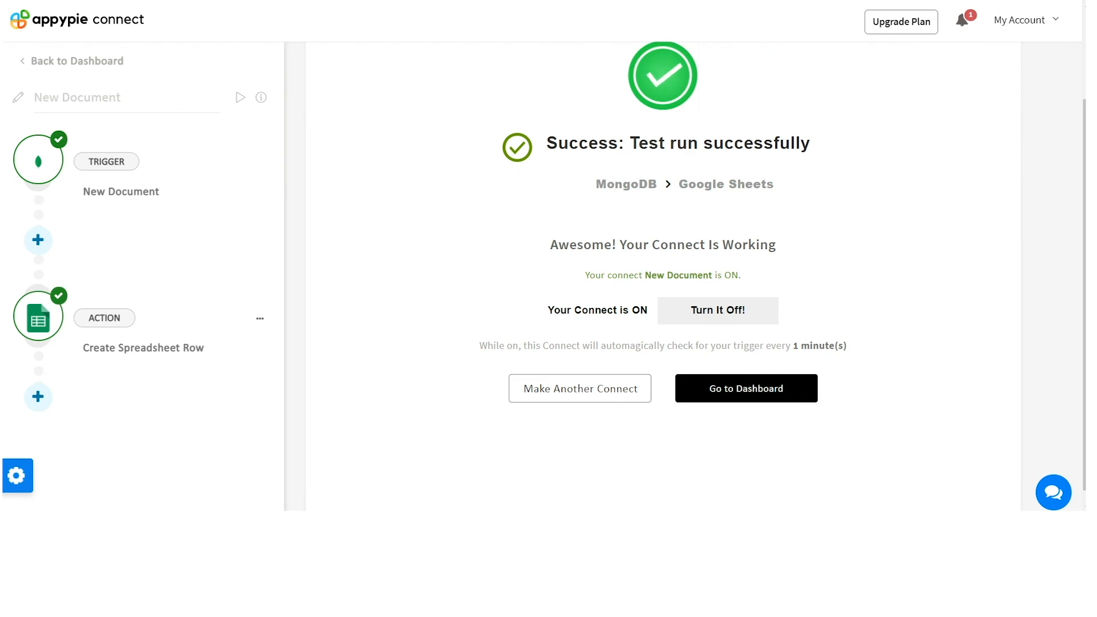
pyautogui.click(194, 1)
pyautogui.click(58, 1)
# Return to the Appy Pie Connect dashboard and check the reloaded Tasks Log for the latest connect executions.
pyautogui.click(89, 68)
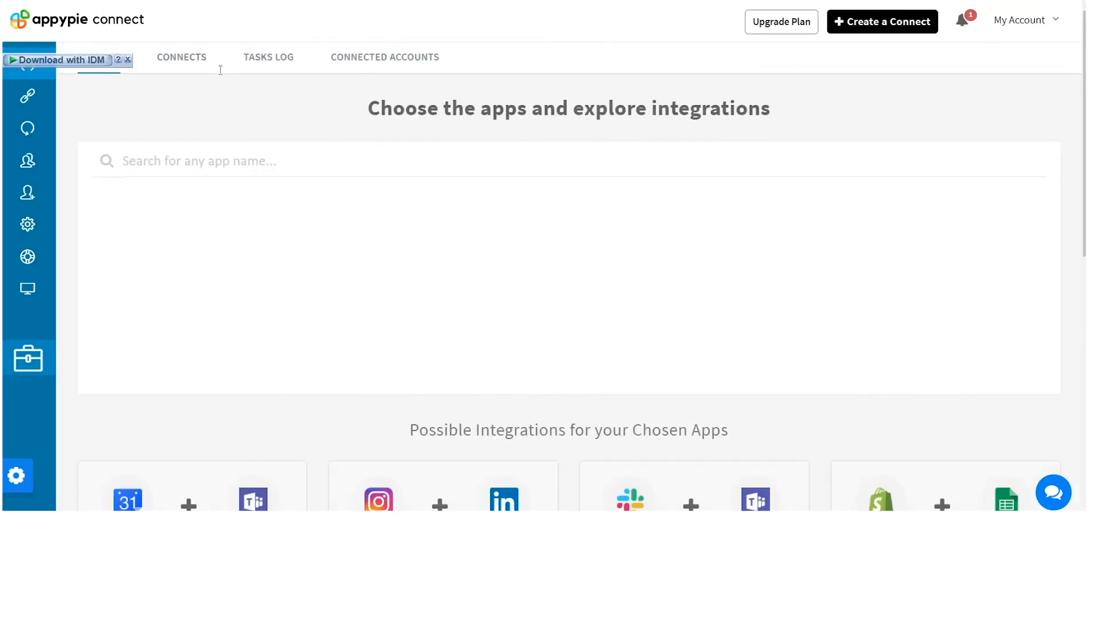
pyautogui.click(267, 57)
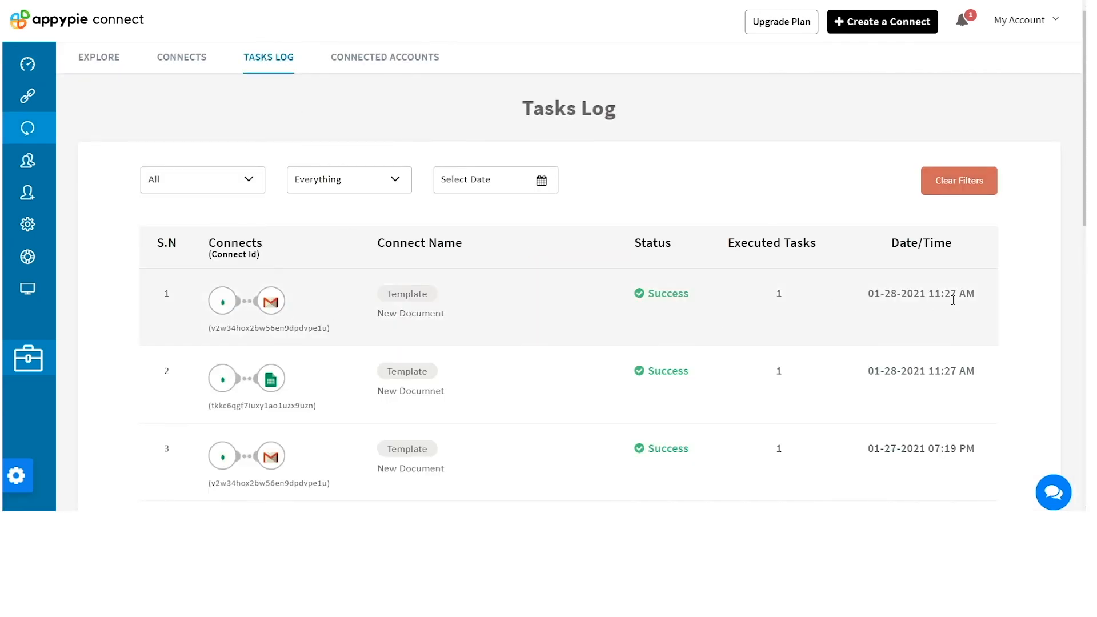
pyautogui.press('F5')
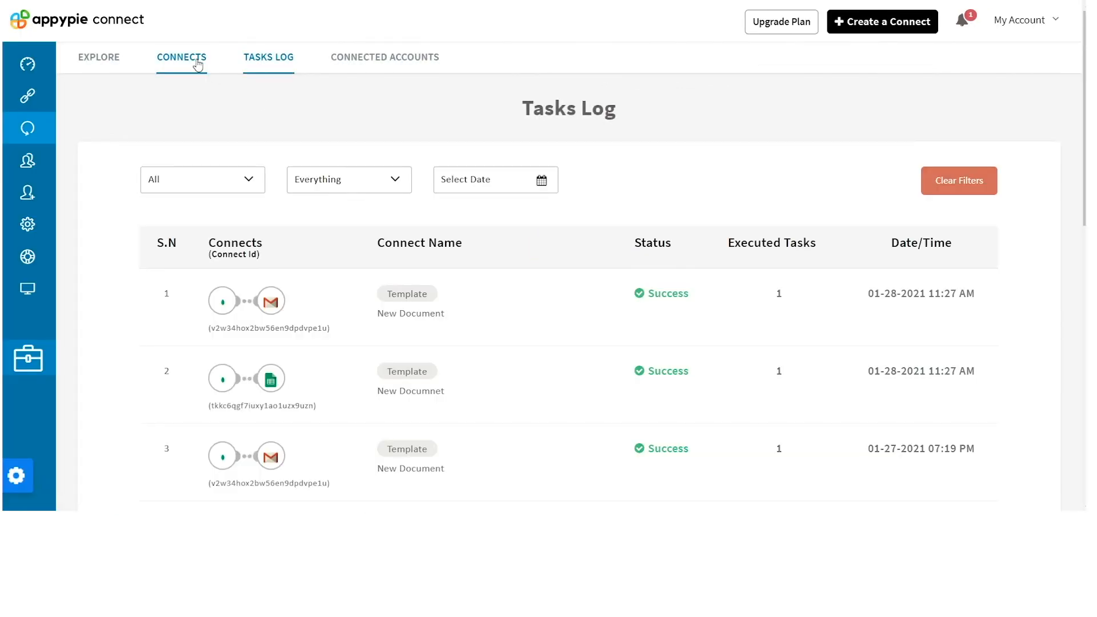
# Disable the MongoDB-to-Gmail connect in the list of connects.
pyautogui.click(197, 65)
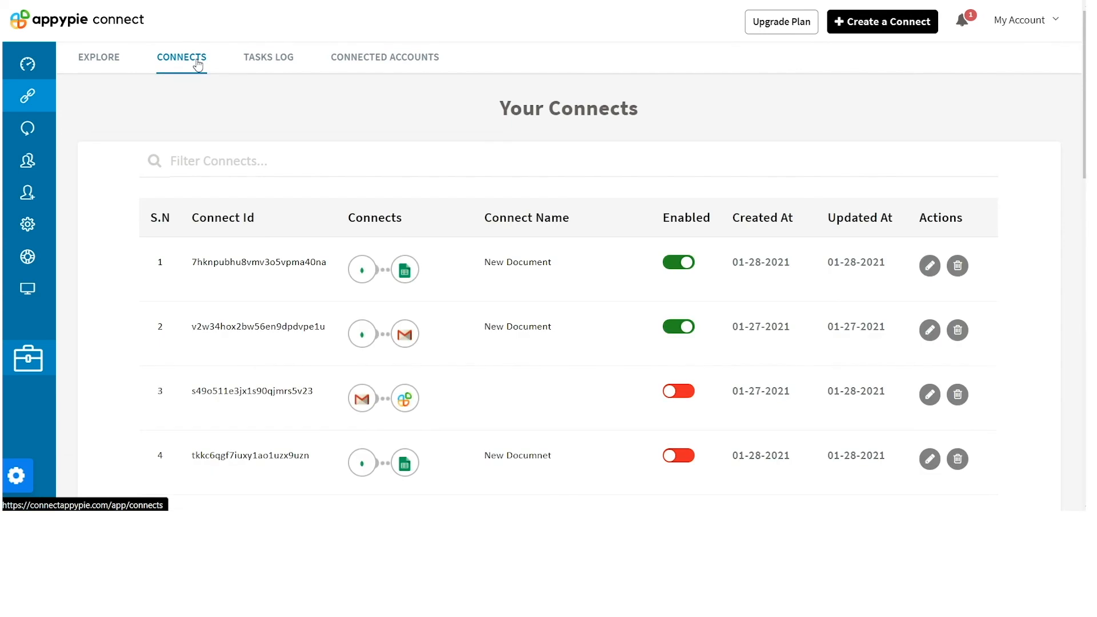
pyautogui.click(677, 328)
# Copy the ID of the enabled MongoDB-to-Google Sheets connect and search the Appy Pie Connect admin panel for it by Connect.
pyautogui.doubleClick(264, 266)
pyautogui.hotkey('ctrl', 'c')
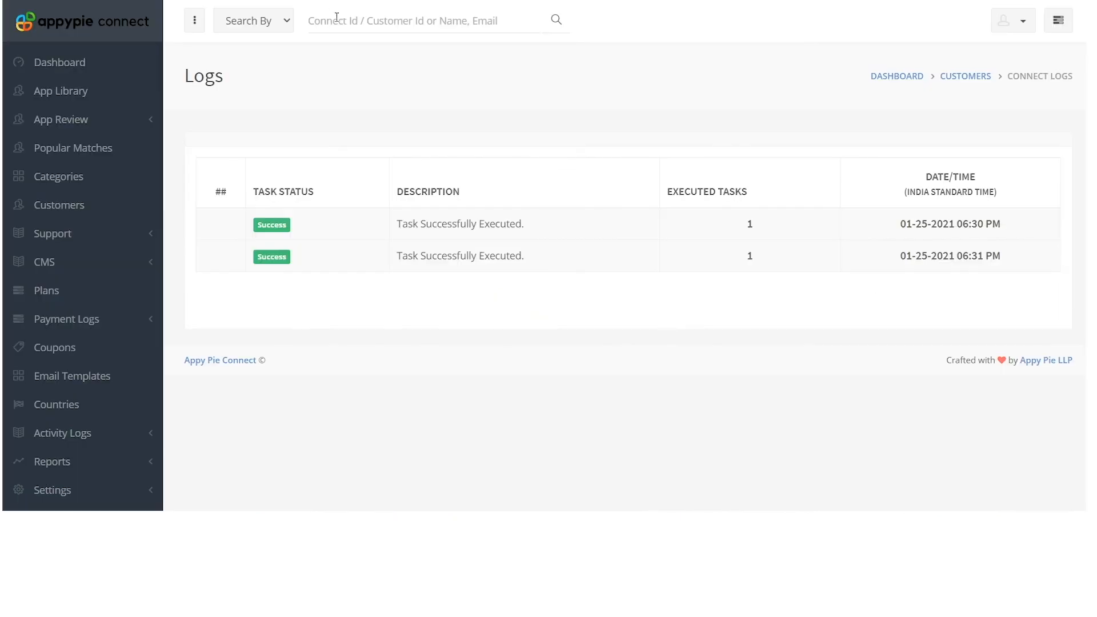
pyautogui.click(337, 17)
pyautogui.hotkey('ctrl', 'v')
pyautogui.click(245, 21)
pyautogui.click(252, 56)
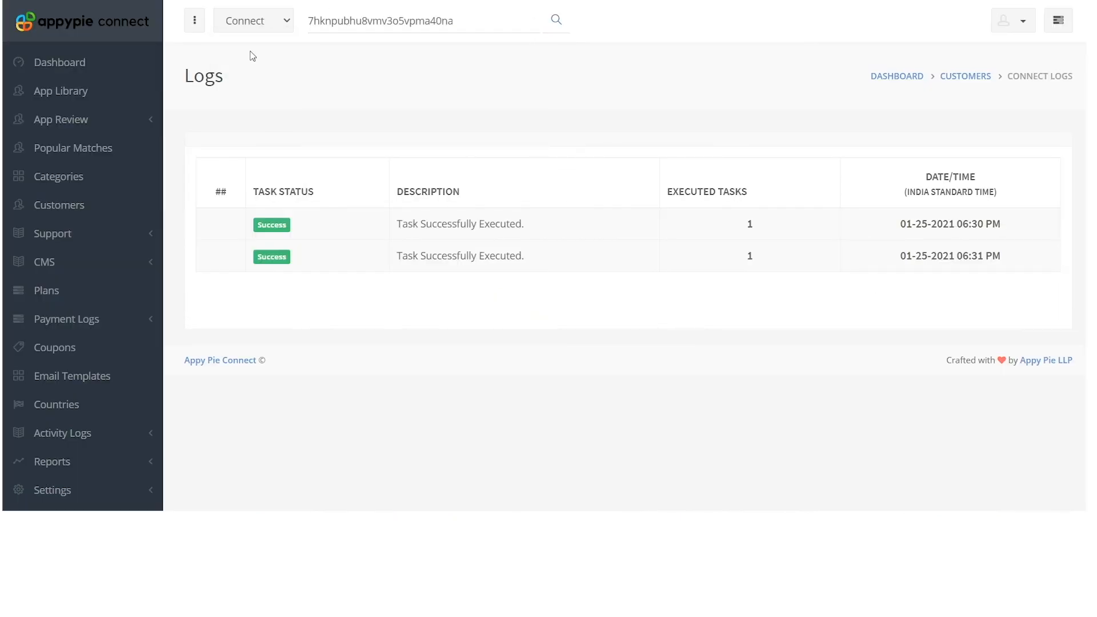
pyautogui.click(557, 23)
pyautogui.click(879, 224)
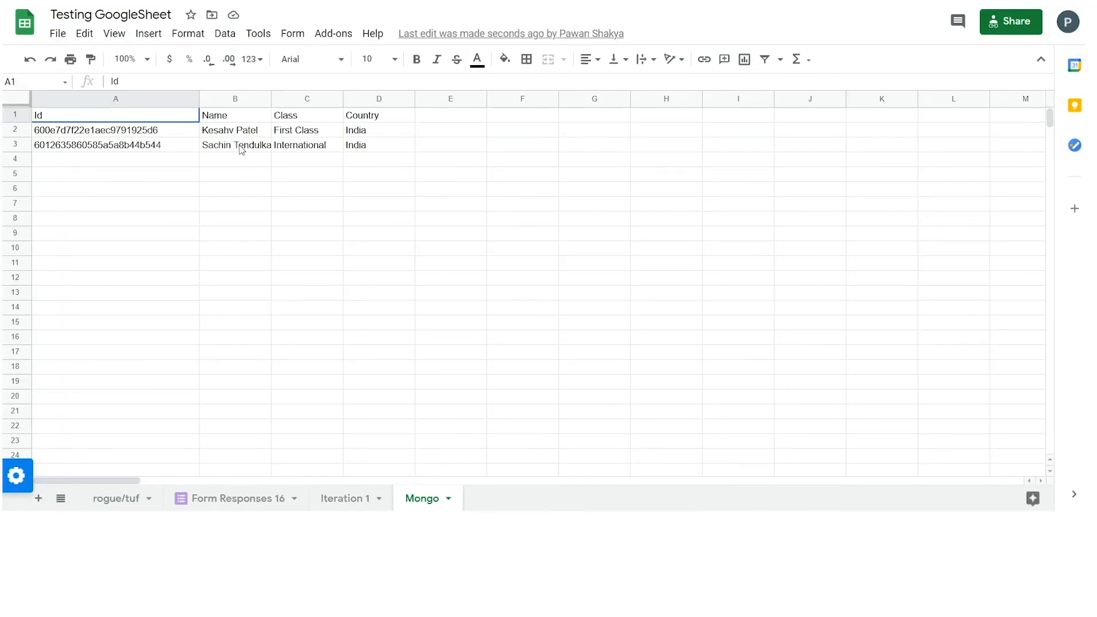
# Check the new document's values in row 3 of the Mongo worksheet in Google Sheets.
pyautogui.click(100, 144)
pyautogui.click(228, 149)
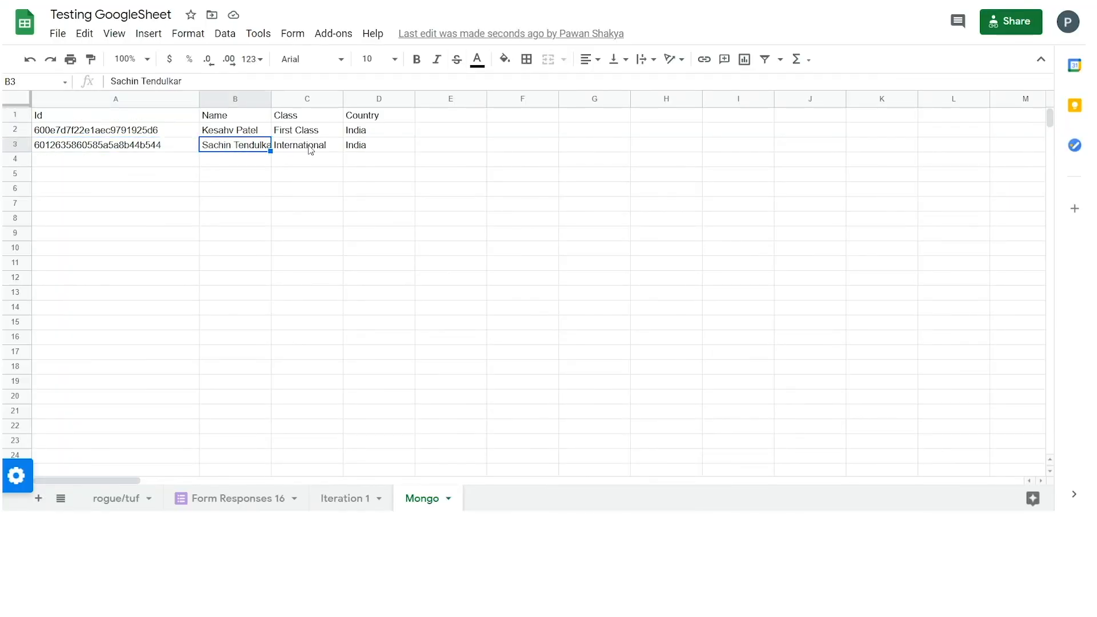